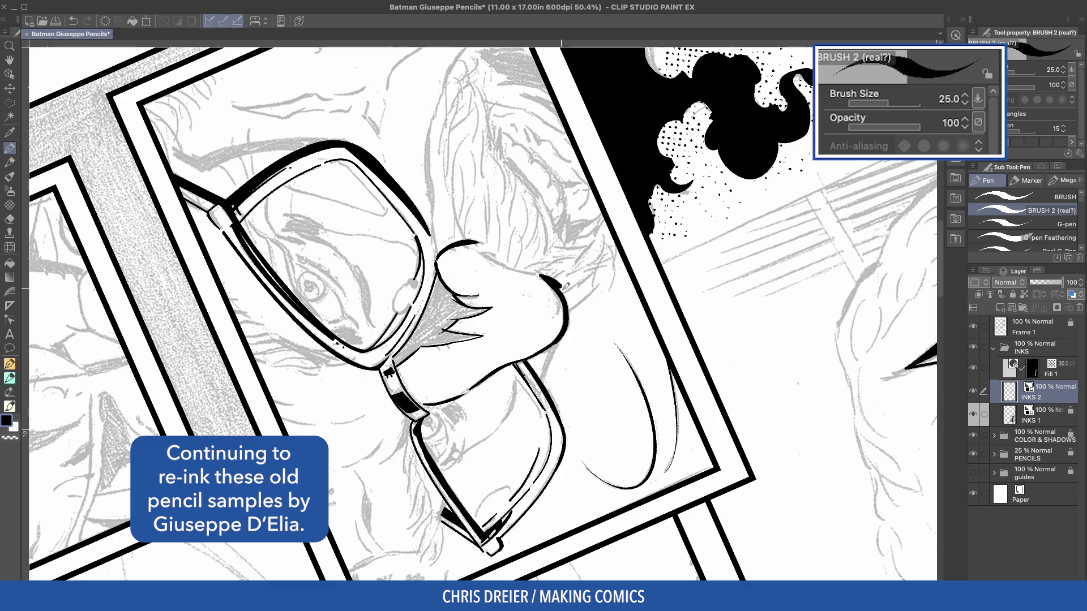
Ink the short cheek line beside the nose, just below the far lens of the glasses.
key("minus")
key("minus")
key("minus")
left_click_drag(401, 318, 422, 357)
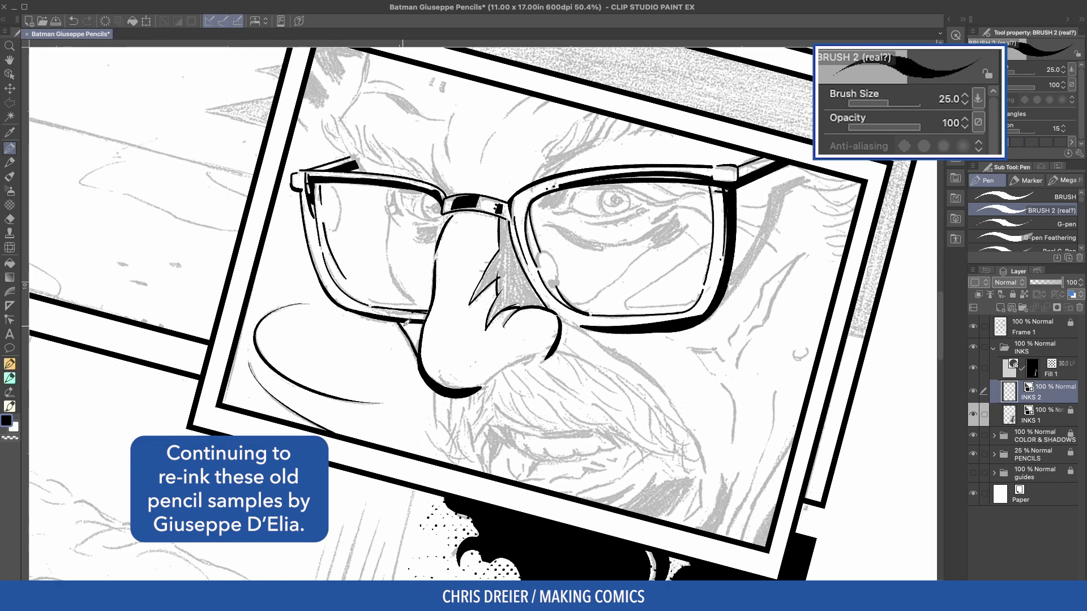
Ink the curved fold running from the nostril down the cheek with the brush at size 15.
key("asciicircum")
key("asciicircum")
key("asciicircum")
key("bracketleft")
key("bracketleft")
key("bracketleft")
mouse_move(455, 264)
left_mouse_down()
mouse_move(480, 313)
mouse_move(488, 385)
left_mouse_up()
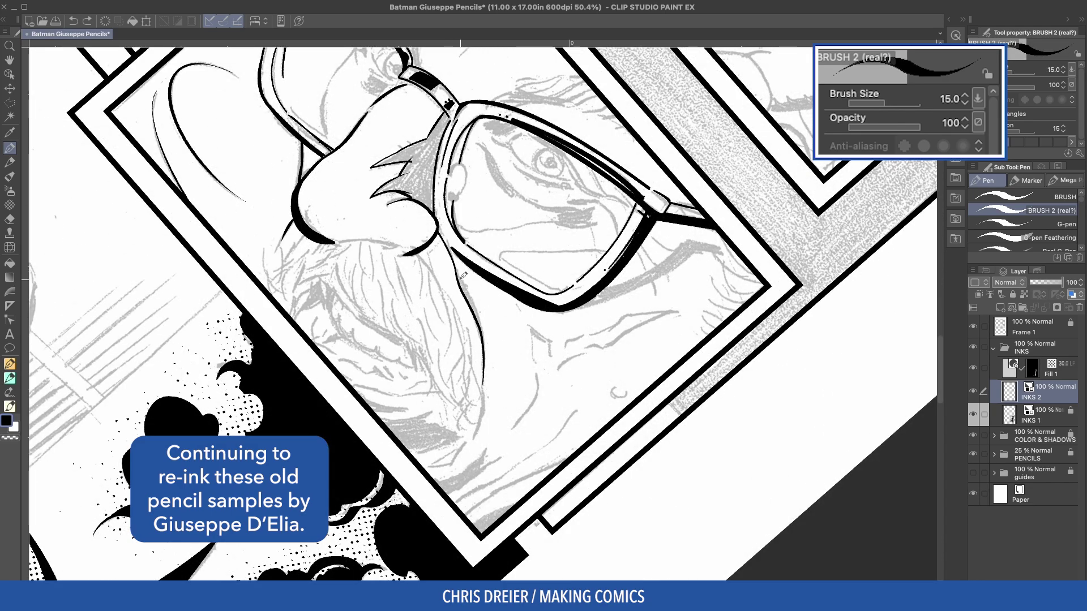
mouse_move(456, 264)
left_mouse_down()
mouse_move(485, 326)
mouse_move(472, 308)
left_mouse_up()
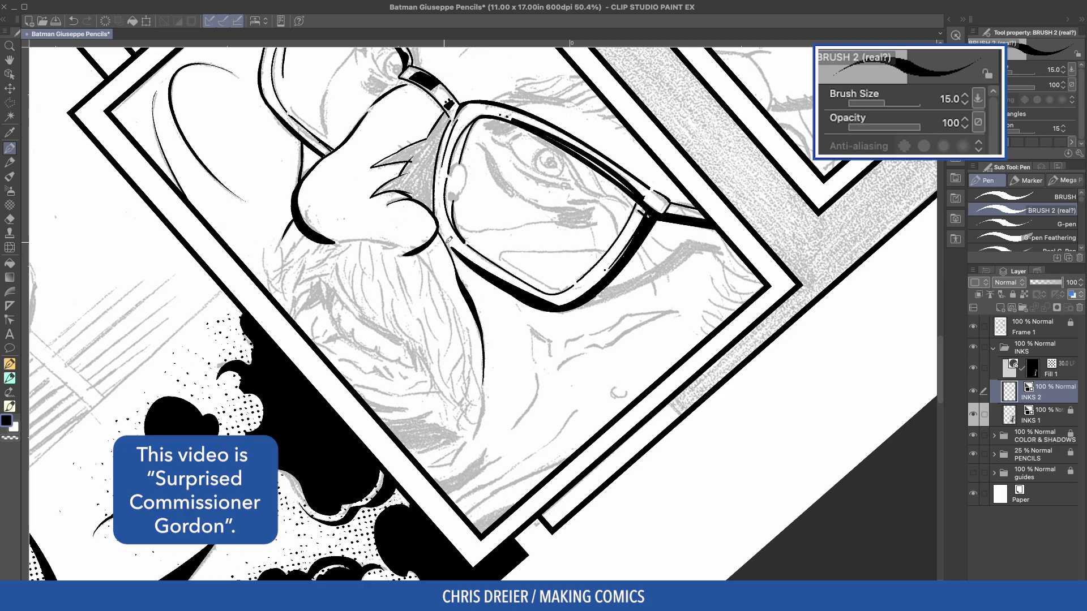
key("ctrl+z")
left_click_drag(484, 401, 466, 448)
Ink the forehead contour above the far lens and the cheek line seen through that lens.
key("minus")
key("minus")
key("minus")
key("minus")
key("minus")
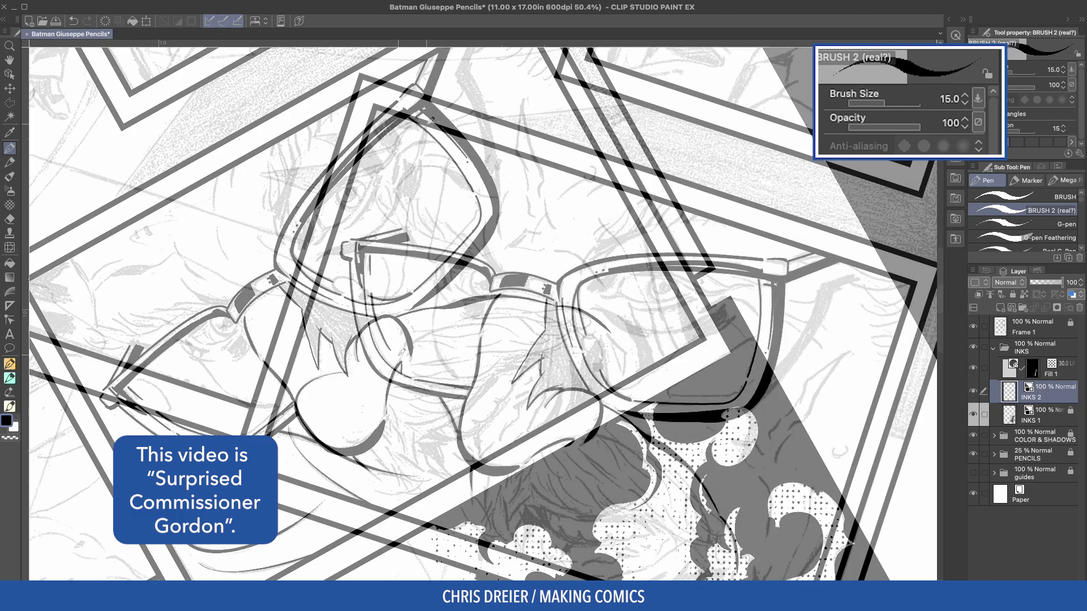
mouse_move(354, 243)
left_mouse_down()
mouse_move(367, 187)
mouse_move(367, 215)
left_mouse_up()
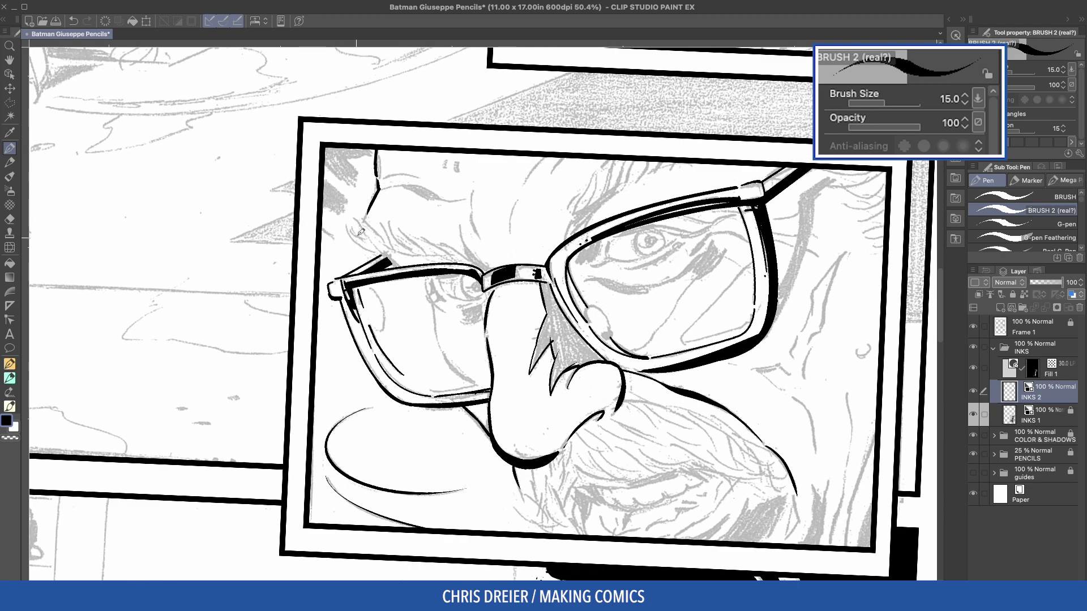
key("asciicircum")
mouse_move(438, 261)
left_mouse_down()
mouse_move(444, 349)
mouse_move(437, 334)
mouse_move(456, 376)
left_mouse_up()
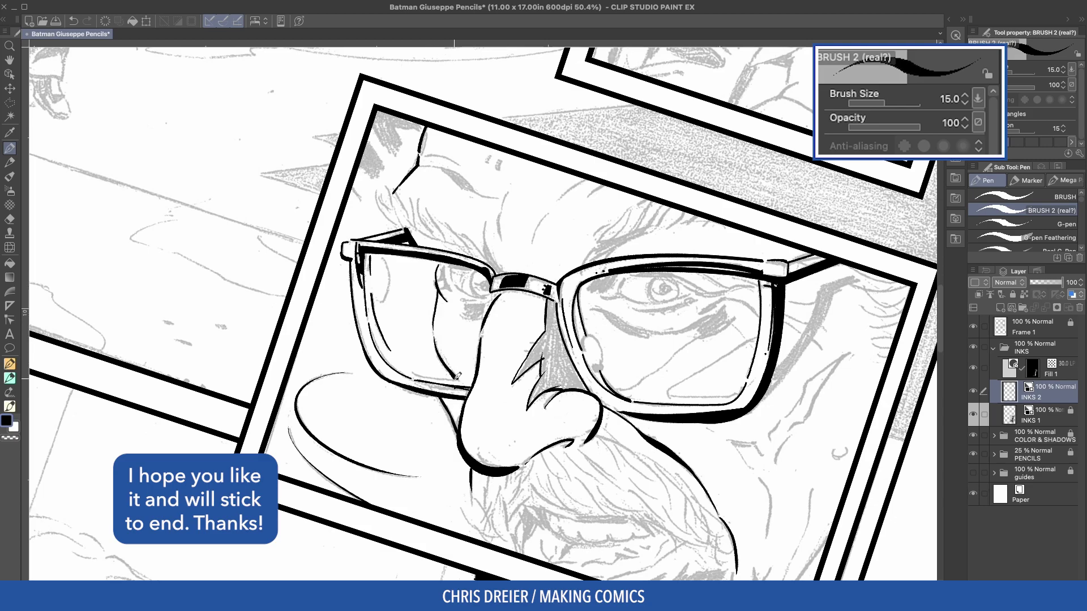
Ink the rounded nose-pad and highlight shapes inside the far and near lenses of the glasses.
key("asciicircum")
key("asciicircum")
key("asciicircum")
key("asciicircum")
key("asciicircum")
key("asciicircum")
key("asciicircum")
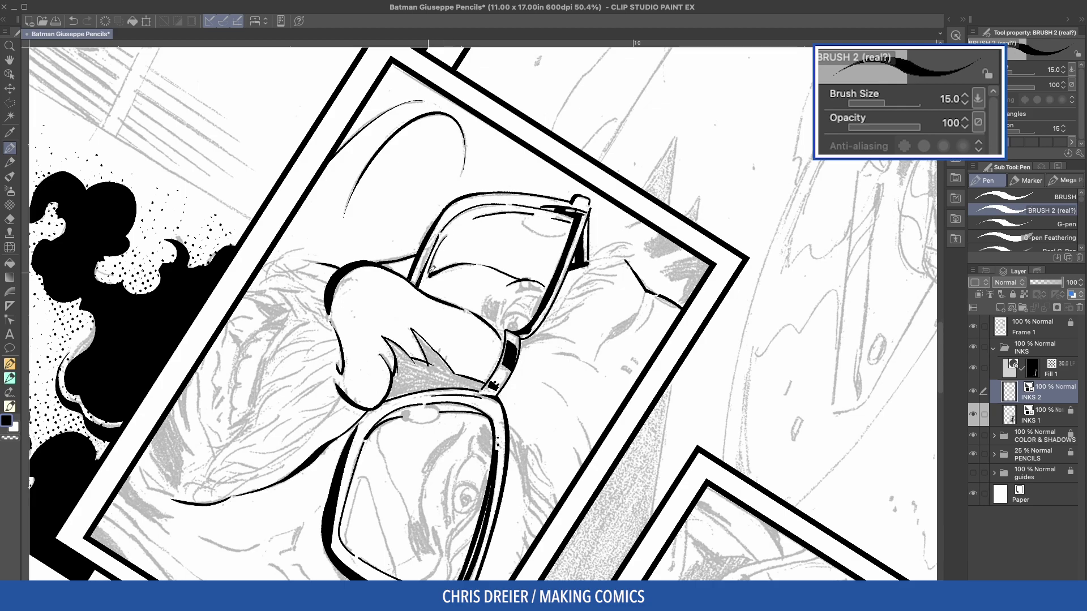
key("asciicircum")
key("asciicircum")
key("asciicircum")
key("asciicircum")
key("asciicircum")
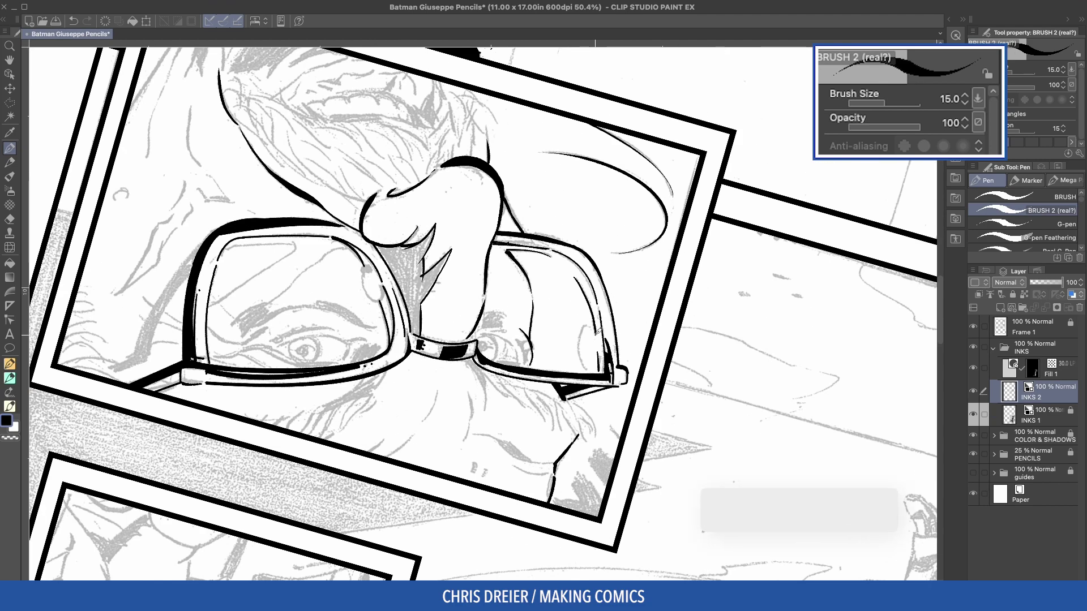
left_click_drag(383, 259, 362, 272)
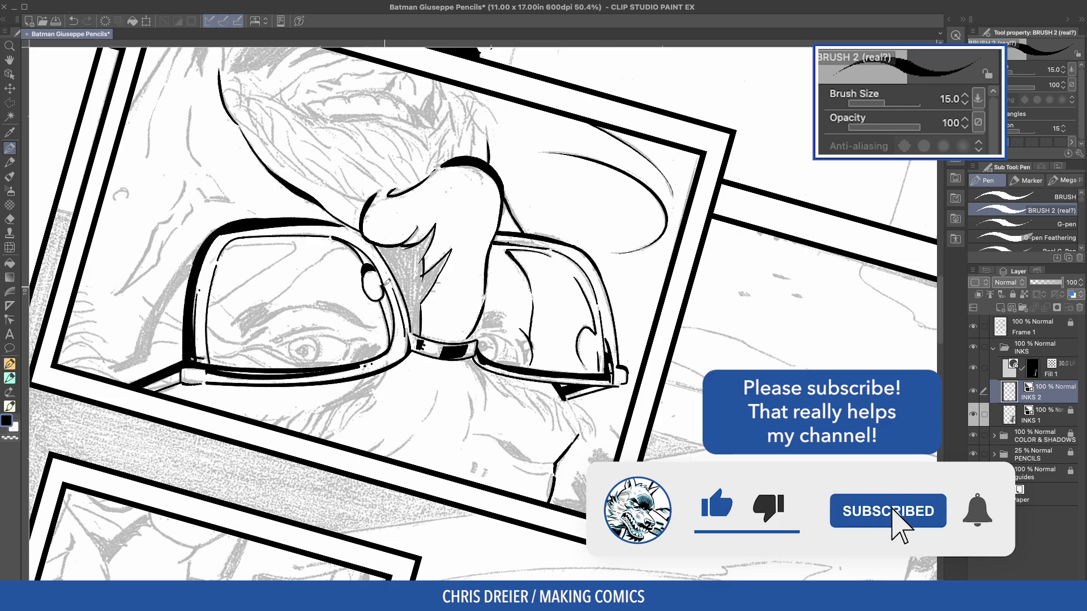
Ink the long curved reflection lines inside the near lens.
key("minus")
key("minus")
key("minus")
key("minus")
key("minus")
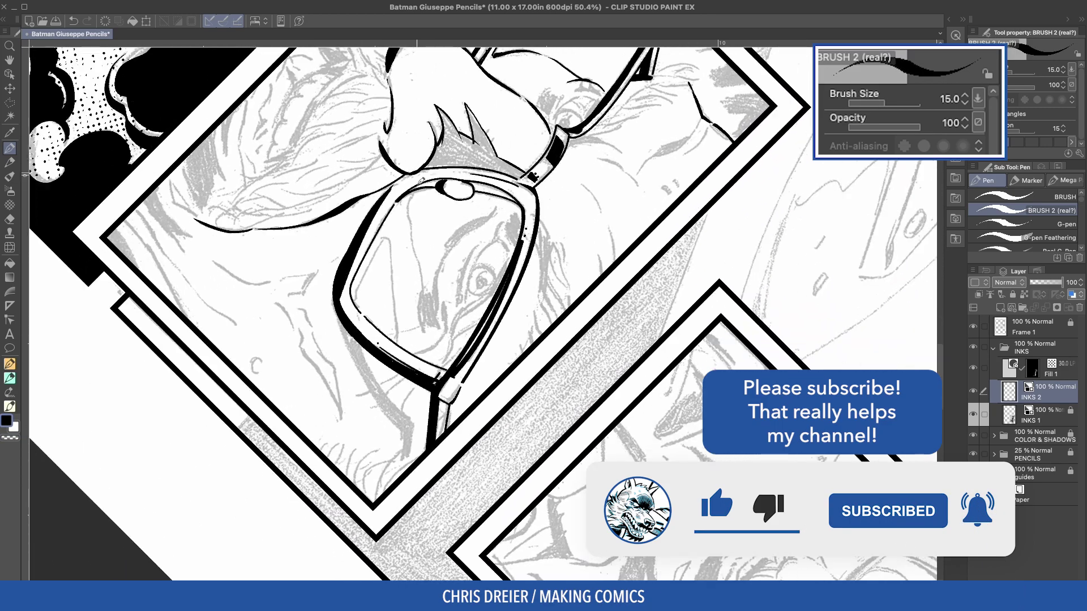
left_click_drag(407, 204, 423, 330)
left_click_drag(389, 233, 403, 343)
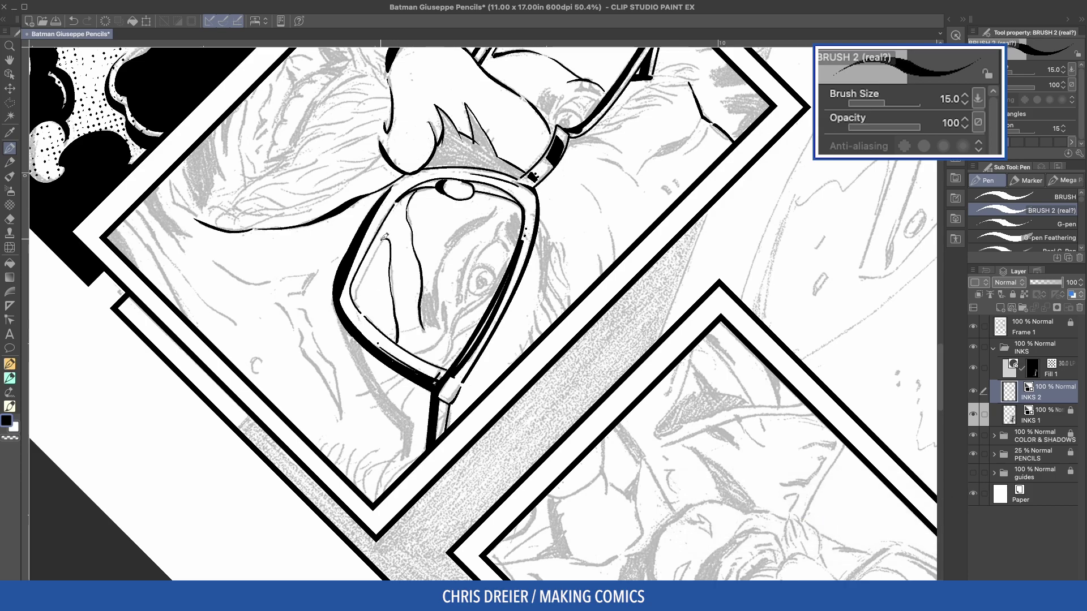
Ink the eye seen through the far lens, including its lids, iris and surrounding creases.
key("minus")
key("minus")
key("minus")
key("minus")
key("minus")
key("minus")
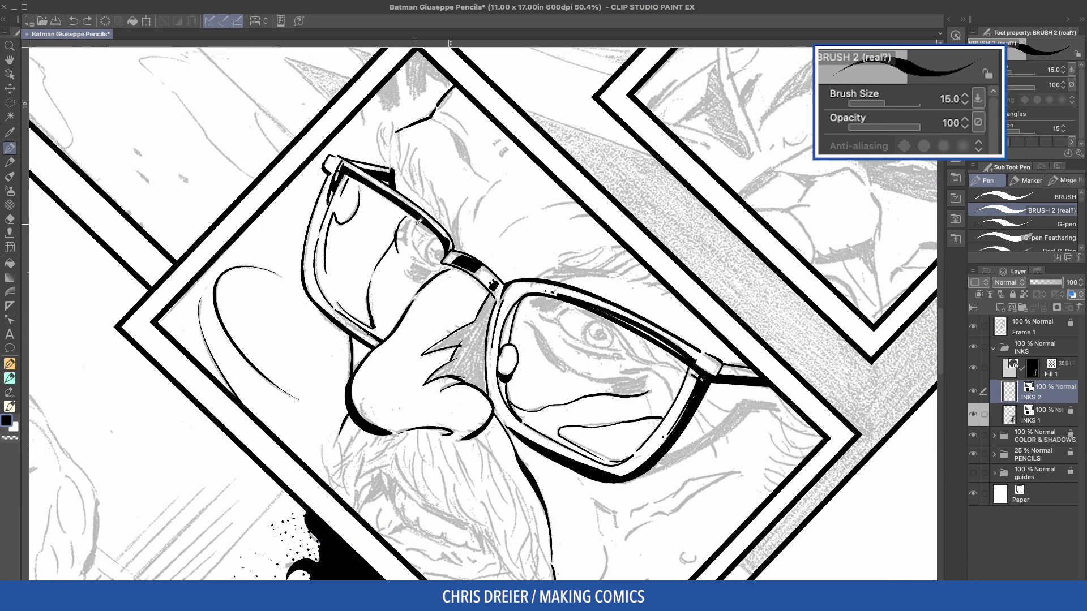
mouse_move(419, 218)
left_mouse_down()
mouse_move(412, 241)
mouse_move(434, 262)
left_mouse_up()
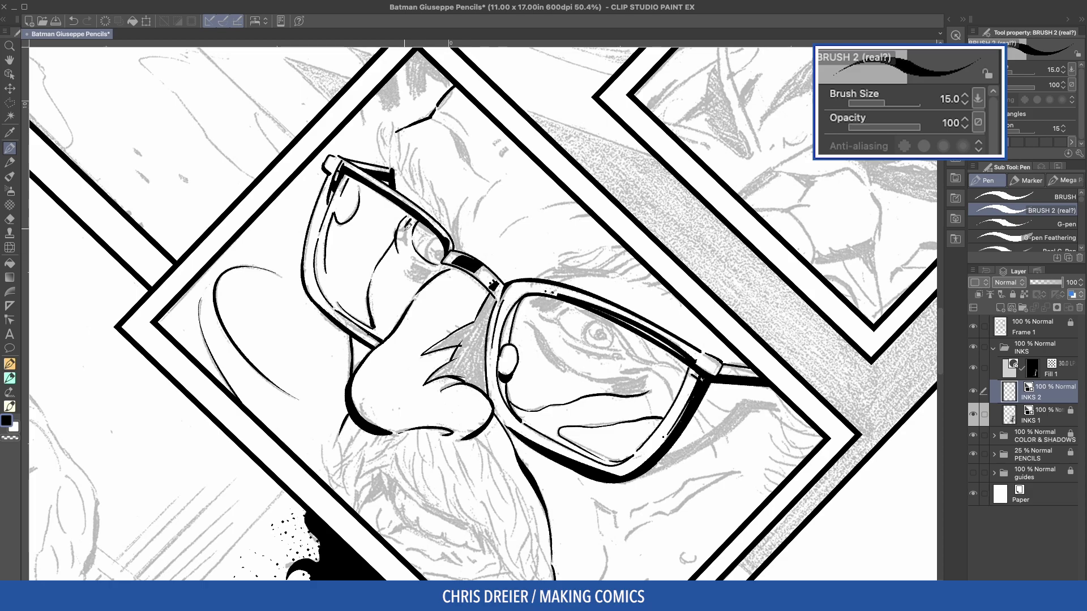
key("asciicircum")
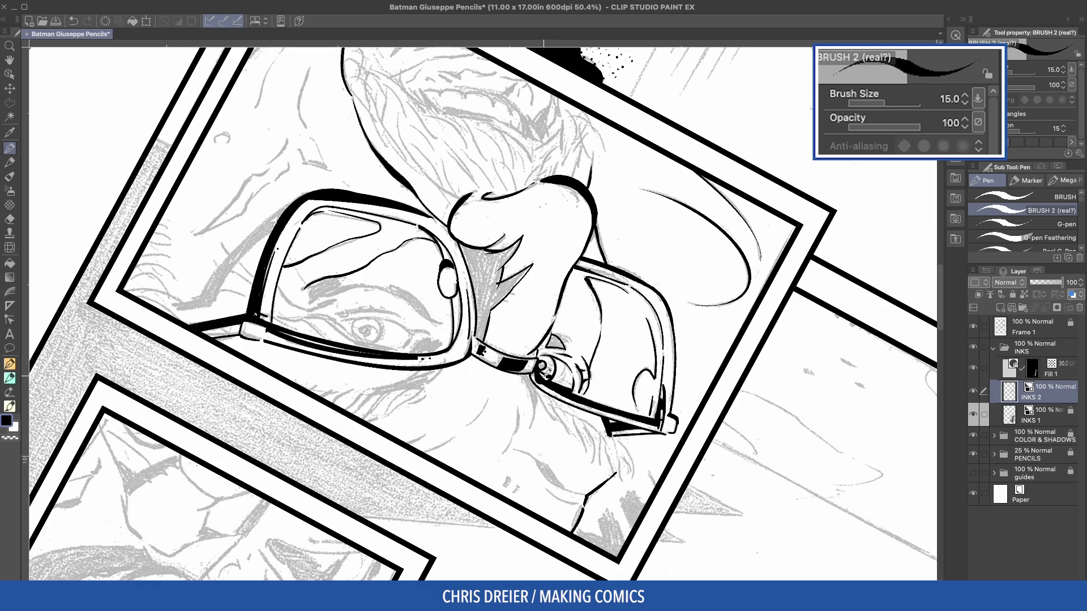
key("asciicircum")
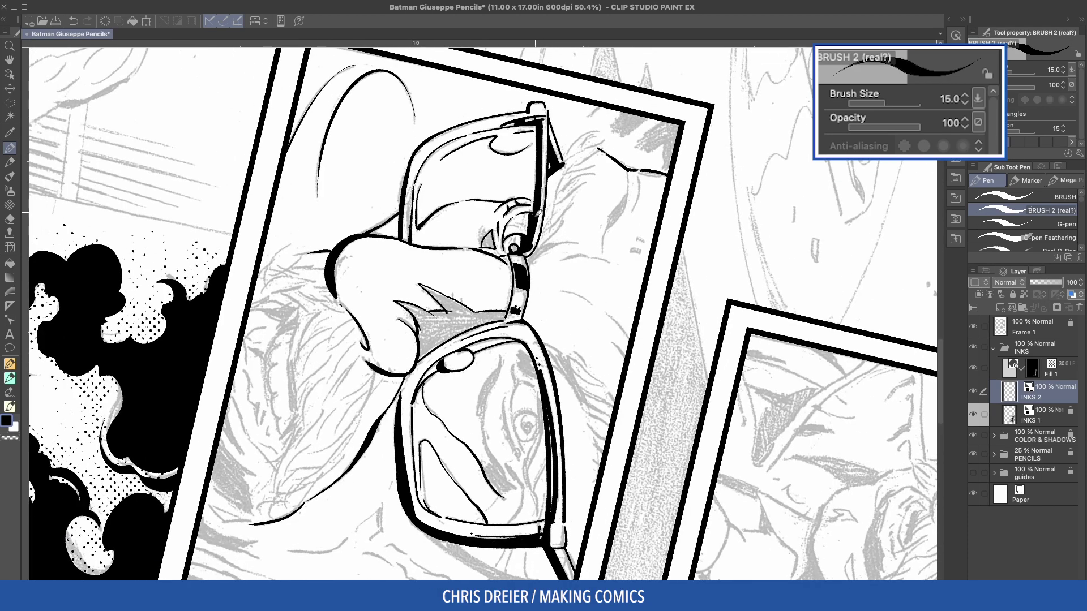
mouse_move(511, 232)
left_mouse_down()
mouse_move(521, 249)
mouse_move(527, 240)
left_mouse_up()
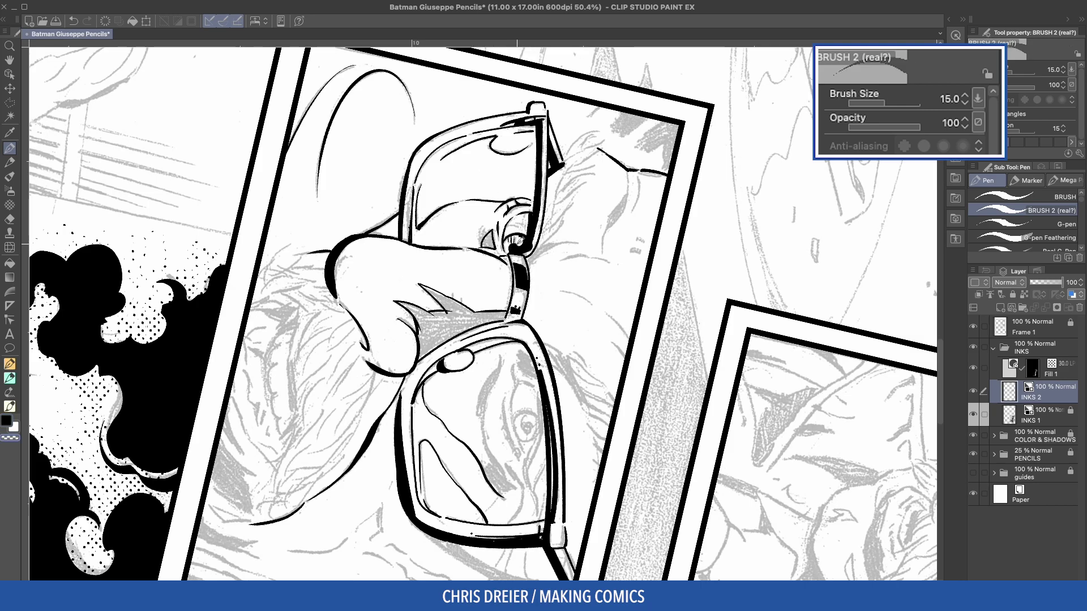
Ink the brow furrows and forehead creases above the bridge of the glasses, reducing the brush to size 10.
key("at")
mouse_move(452, 201)
left_mouse_down()
mouse_move(466, 260)
mouse_move(438, 236)
mouse_move(446, 259)
left_mouse_up()
left_click_drag(439, 253, 466, 283)
mouse_move(369, 73)
left_mouse_down()
mouse_move(503, 267)
mouse_move(501, 336)
left_mouse_up()
key("bracketleft")
key("bracketleft")
key("ctrl+z")
left_click_drag(513, 289, 498, 339)
key("ctrl+z")
mouse_move(511, 290)
left_mouse_down()
mouse_move(484, 346)
mouse_move(475, 305)
mouse_move(477, 359)
left_mouse_up()
mouse_move(483, 320)
left_mouse_down()
mouse_move(469, 353)
mouse_move(481, 392)
mouse_move(482, 345)
mouse_move(461, 377)
mouse_move(473, 347)
left_mouse_up()
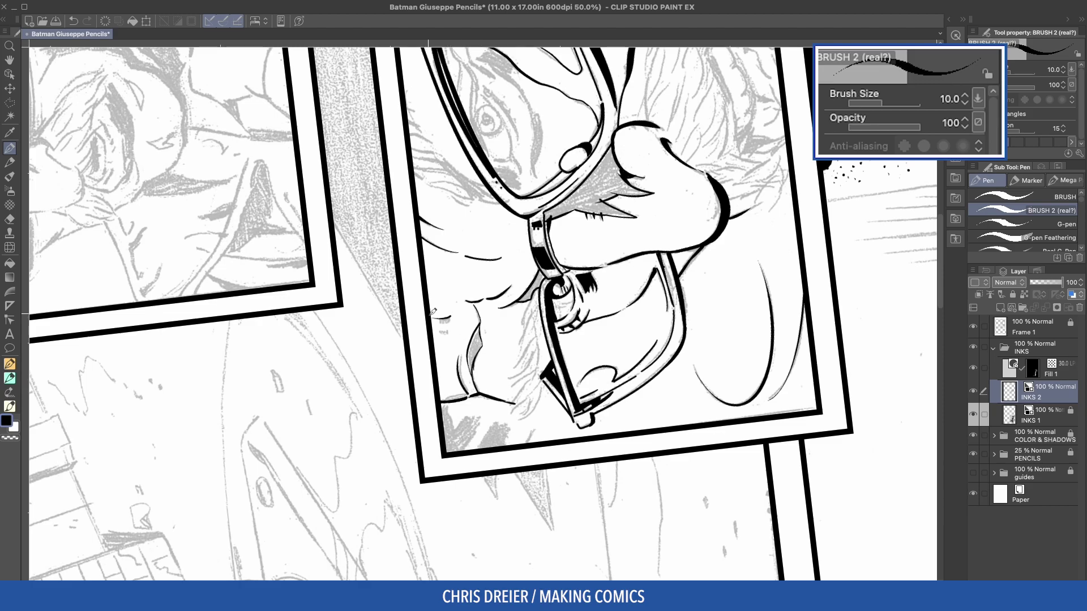
Add the short forehead wrinkle marks and hatch the inner eyebrow above the near lens.
key("c")
key("c")
left_click_drag(362, 282, 542, 320)
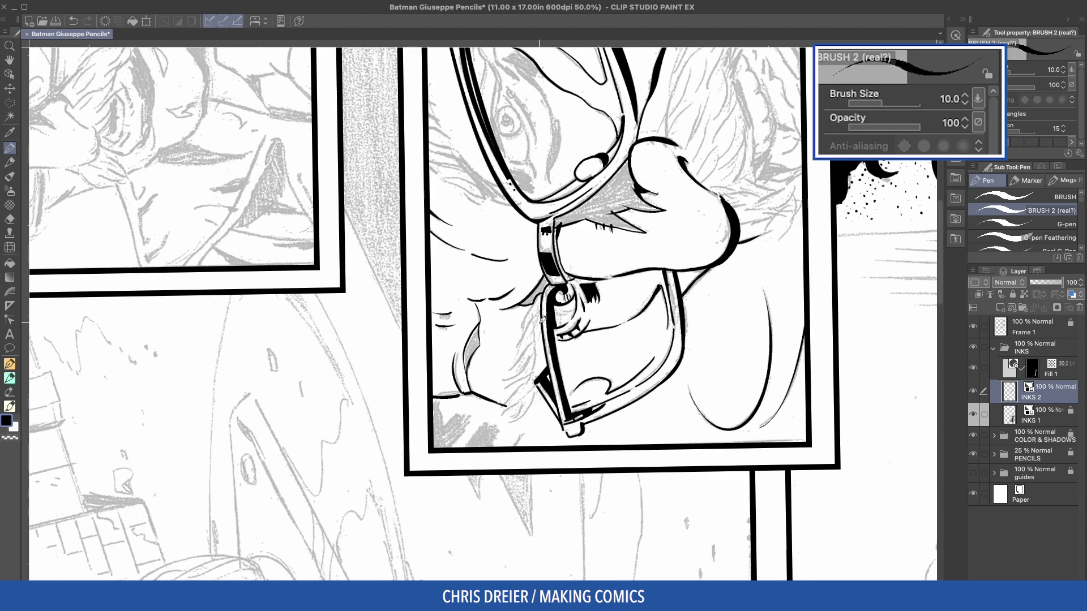
mouse_move(525, 388)
left_mouse_down()
mouse_move(473, 318)
mouse_move(474, 414)
left_mouse_up()
key("-")
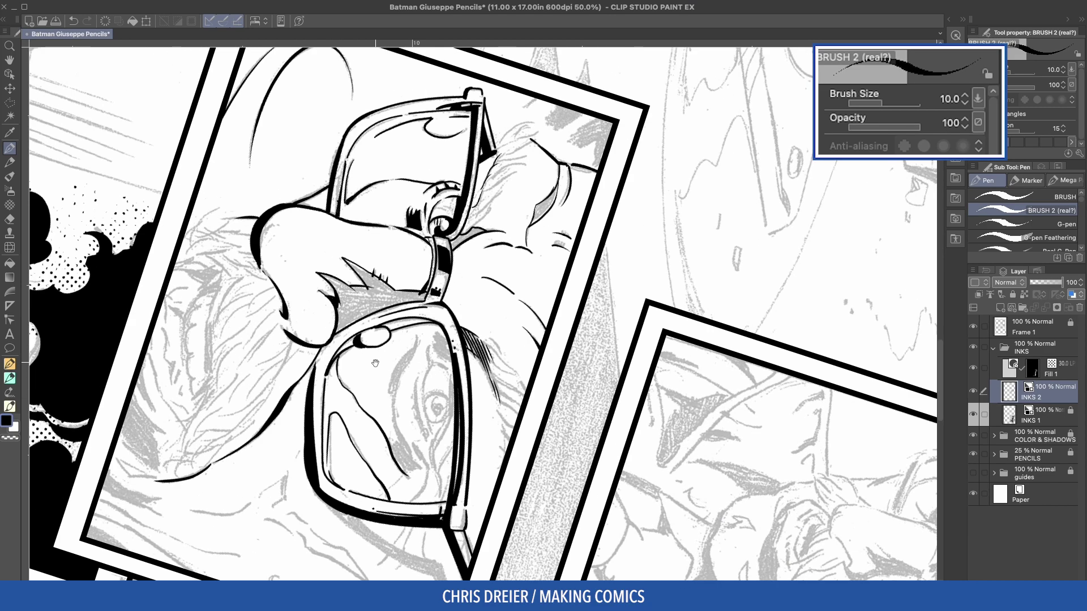
Outline the shadow shapes under the eye inside the near lens.
mouse_move(408, 295)
left_mouse_down()
mouse_move(391, 365)
mouse_move(412, 429)
left_mouse_up()
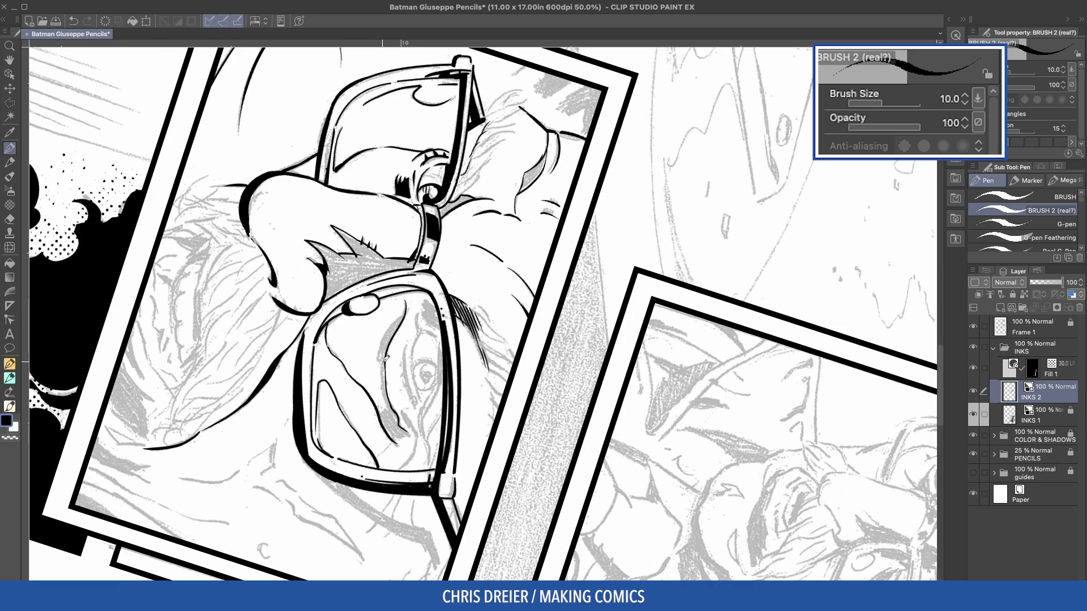
mouse_move(406, 303)
left_mouse_down()
mouse_move(385, 331)
mouse_move(391, 407)
mouse_move(389, 366)
mouse_move(405, 358)
mouse_move(383, 414)
mouse_move(409, 437)
left_mouse_up()
key("ctrl+z")
Ink the upper eyelid line along the frame of the near lens, redoing the stroke until it fits.
mouse_move(423, 309)
left_mouse_down()
mouse_move(419, 325)
mouse_move(438, 331)
left_mouse_up()
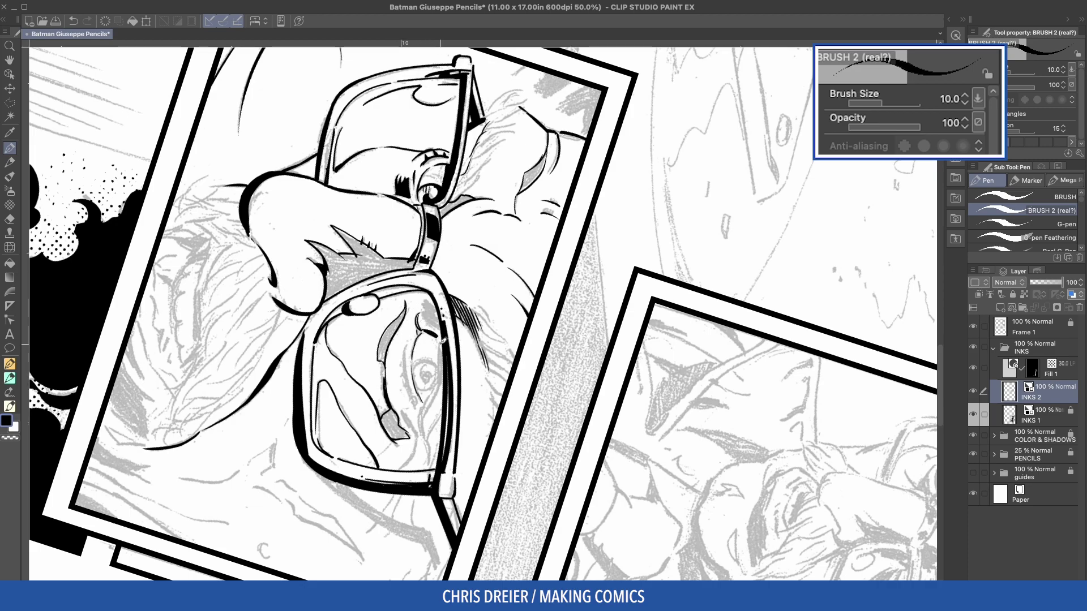
left_click_drag(442, 346, 444, 386)
key("ctrl+z")
left_click_drag(441, 333, 441, 384)
key("ctrl+z")
left_click_drag(440, 337, 444, 354)
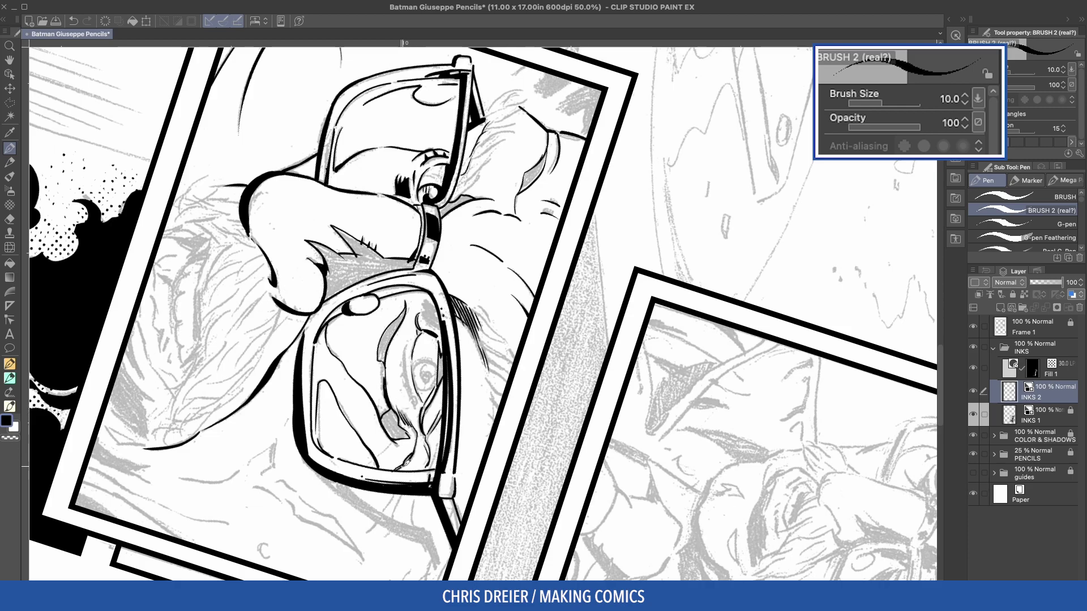
Ink the iris, pupil and lashes of the eye in the near lens.
key("ctrl+@")
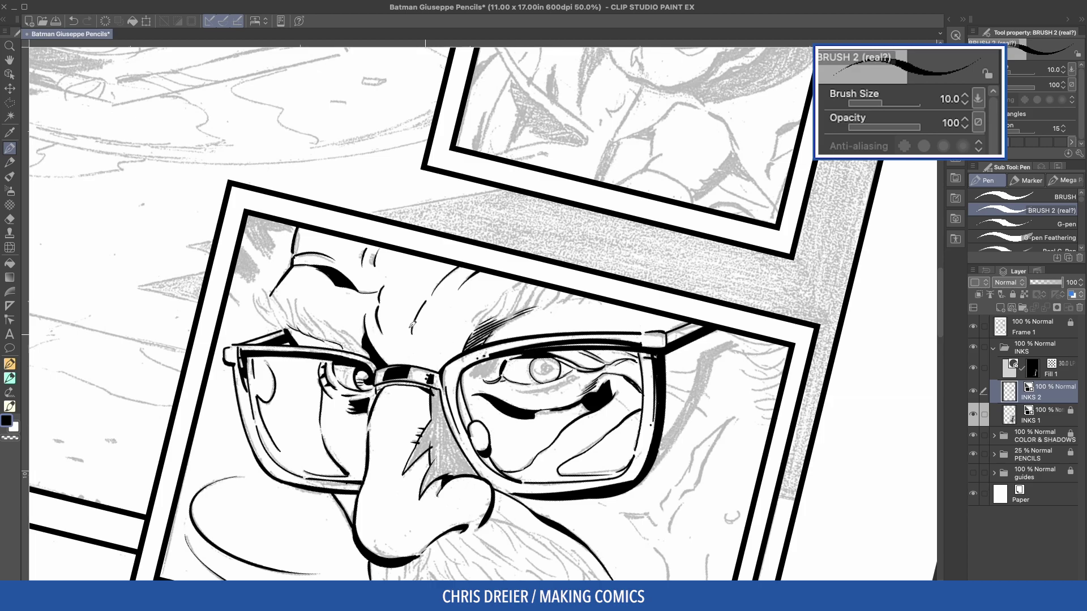
key("-")
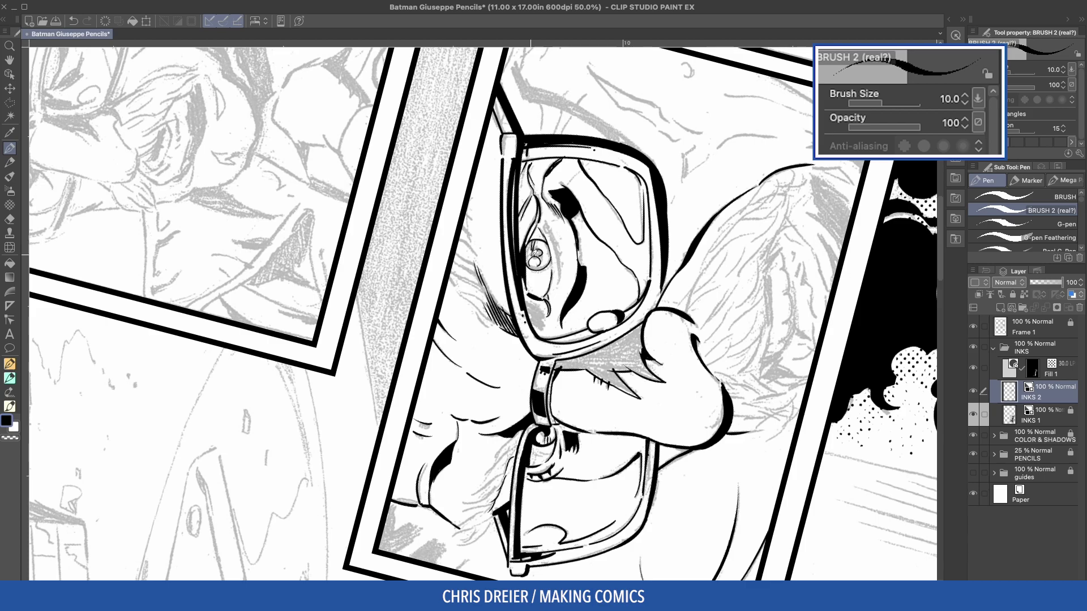
left_click_drag(537, 253, 531, 261)
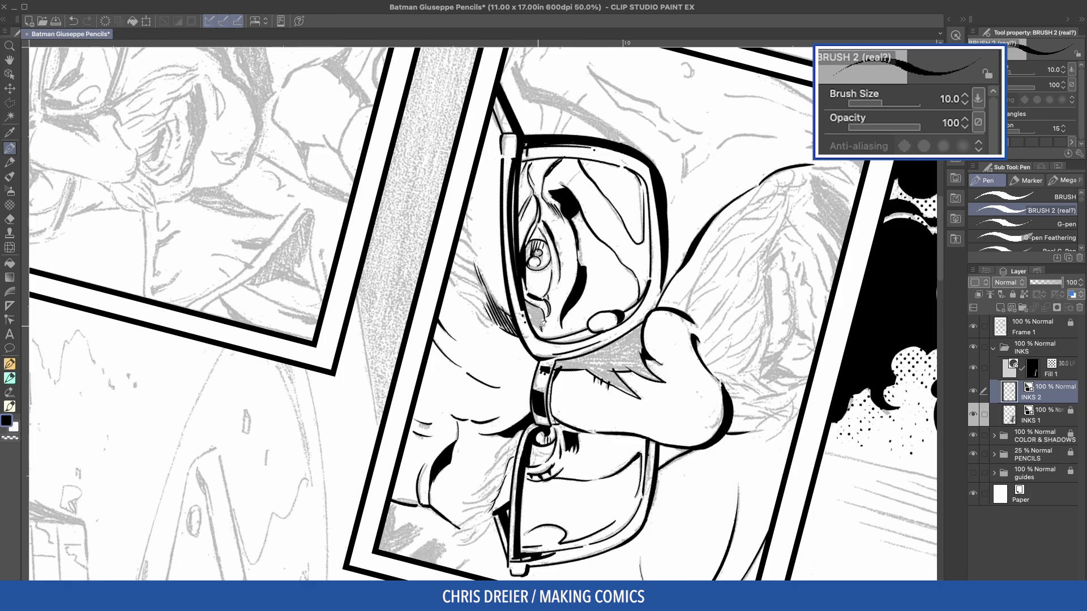
Fill the jagged shadow on the side of the nose with black, referring to other layers.
key("minus")
key("minus")
key("minus")
key("g")
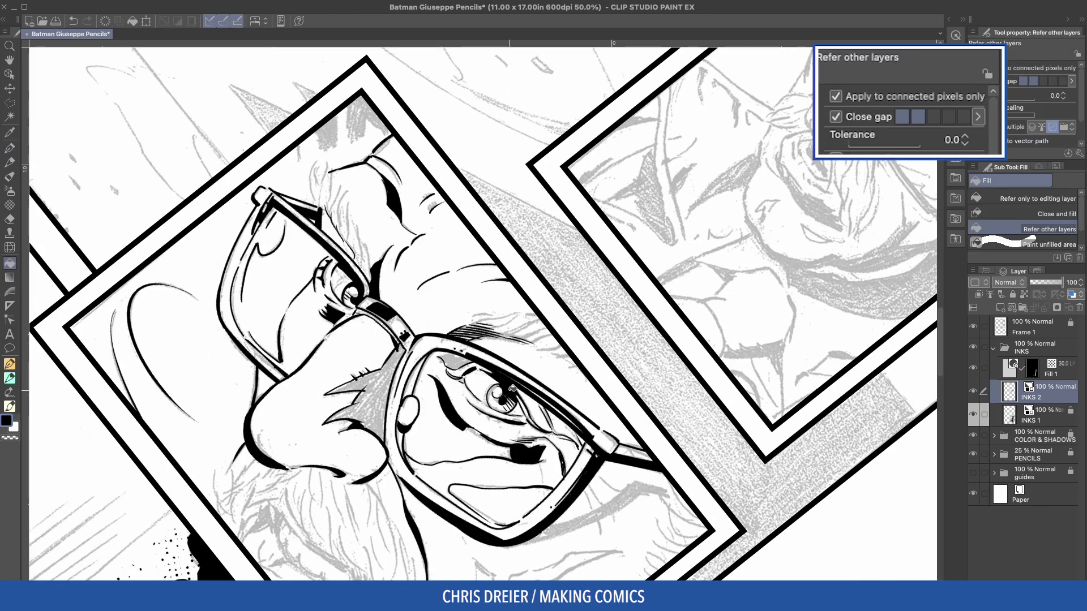
left_click(365, 393)
Hatch the shadow at the inner corner of the near eye with BRUSH 2 at size 10.
key("p")
key("minus")
key("minus")
key("minus")
key("minus")
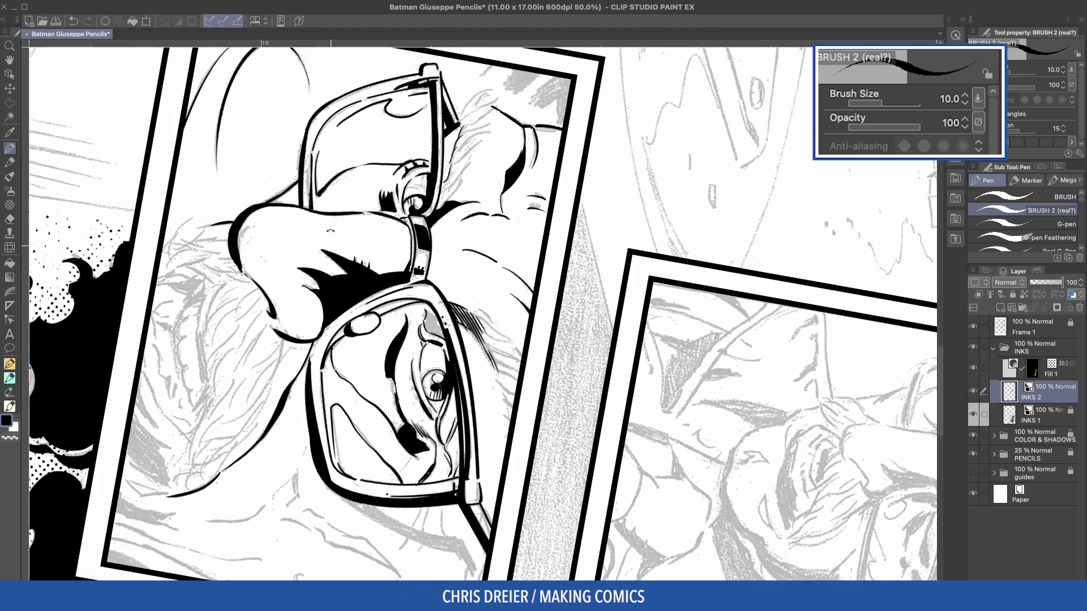
key("minus")
key("minus")
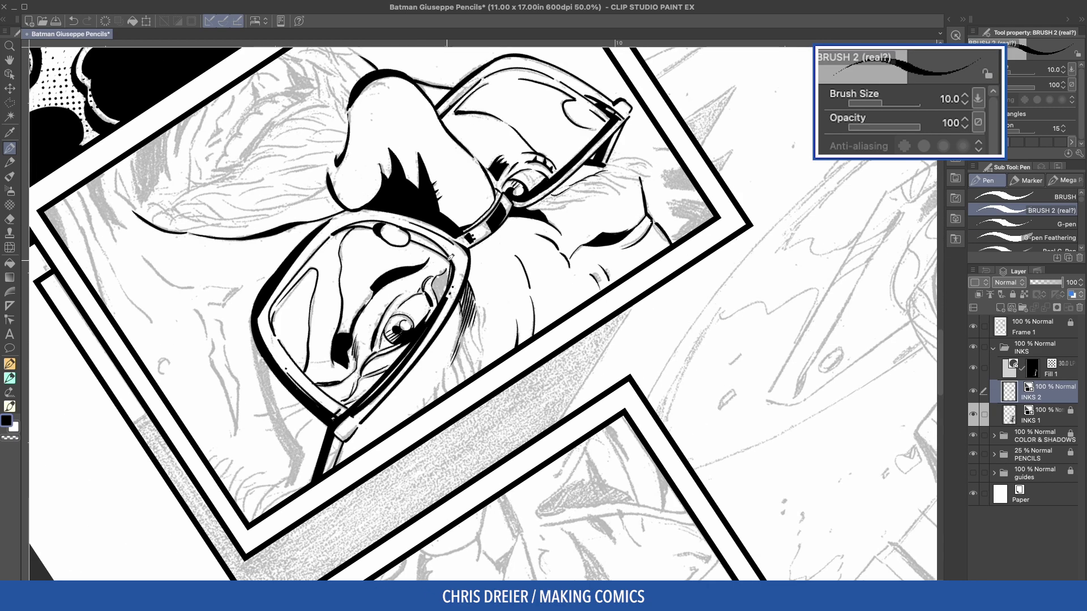
left_click_drag(447, 263, 441, 299)
Feather the eyebrow hairs above the near lens with G-pen Feathering at size 17.
key("minus")
key("period")
key("period")
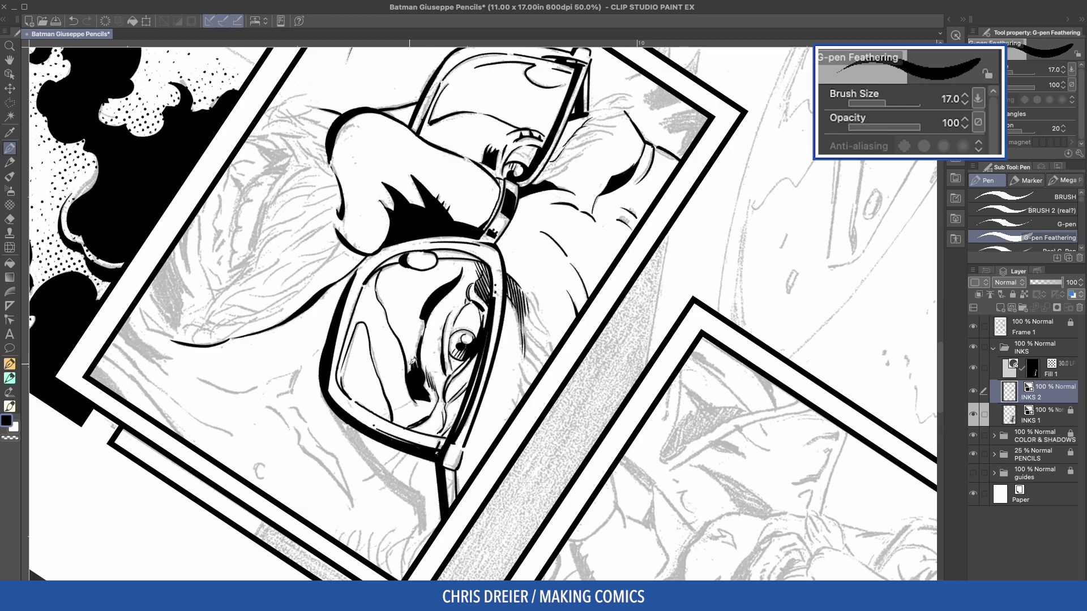
key("minus")
key("minus")
key("minus")
key("minus")
key("asciicircum")
key("asciicircum")
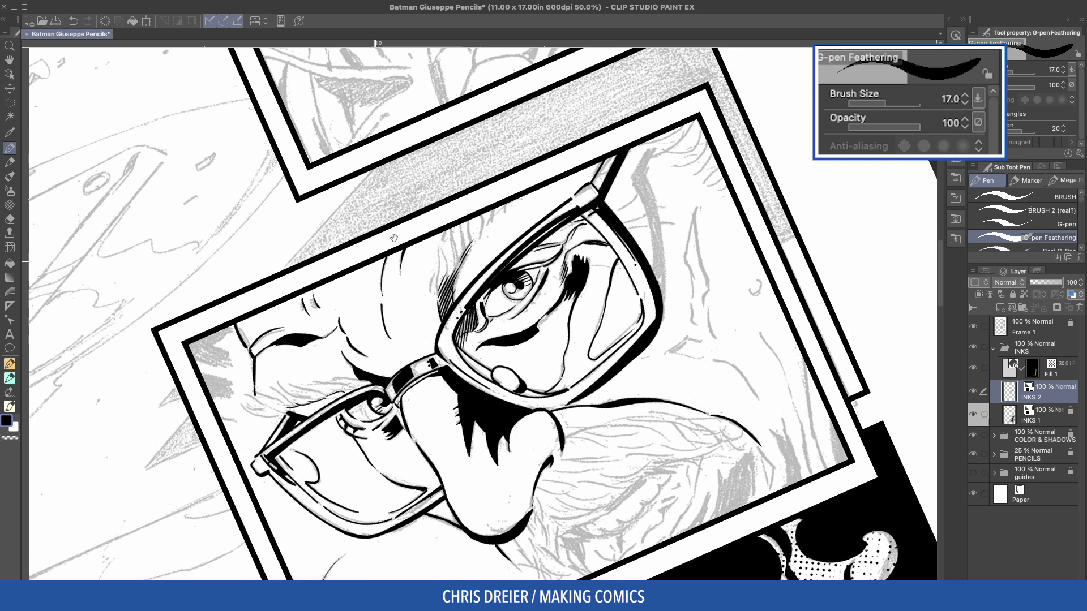
left_click_drag(467, 224, 453, 271)
left_click_drag(459, 226, 450, 281)
left_click_drag(488, 210, 458, 270)
Outline the shadow strip on the temple beside the near lens with BRUSH 2 at size 12.
key("minus")
key("comma")
key("comma")
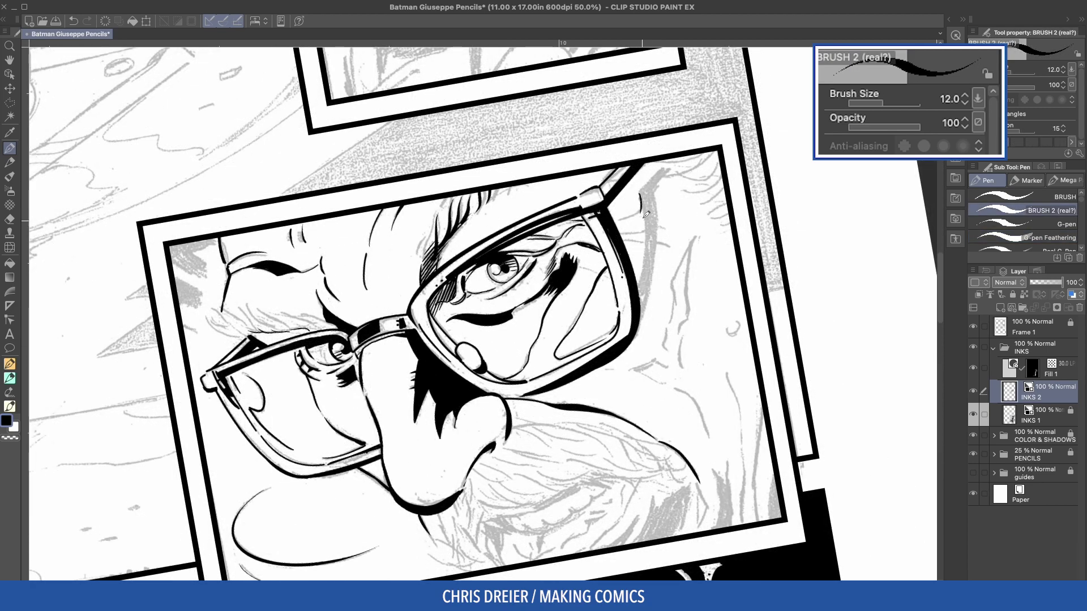
left_click_drag(648, 239, 636, 287)
left_click_drag(656, 186, 649, 286)
Feather the lower part of the temple shadow next to the near lens with G-pen Feathering at size 17.
key("minus")
key("minus")
key("minus")
key("minus")
key("minus")
key("minus")
key("minus")
key("minus")
key("minus")
key("minus")
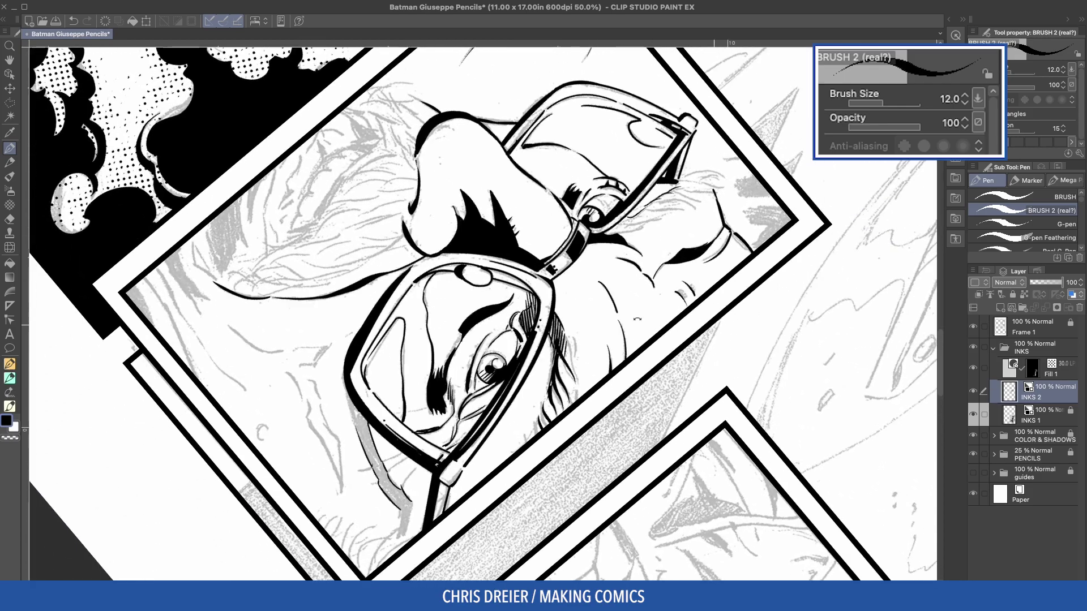
key("period")
key("period")
key("minus")
mouse_move(475, 276)
left_mouse_down()
mouse_move(472, 337)
mouse_move(472, 299)
mouse_move(476, 340)
left_mouse_up()
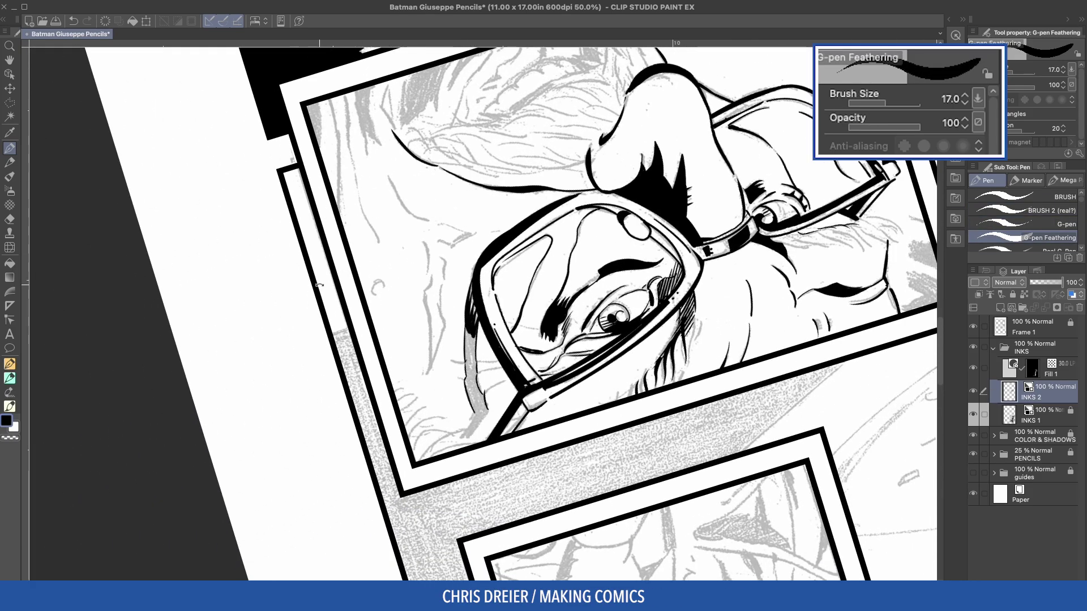
Feather the upper end of the temple shadow and fill the shadow strip with black.
key("minus")
key("minus")
key("minus")
key("minus")
key("minus")
key("minus")
key("minus")
key("minus")
key("minus")
key("minus")
key("minus")
key("minus")
key("minus")
left_click_drag(455, 255, 444, 291)
key("minus")
key("minus")
key("g")
left_click(452, 317)
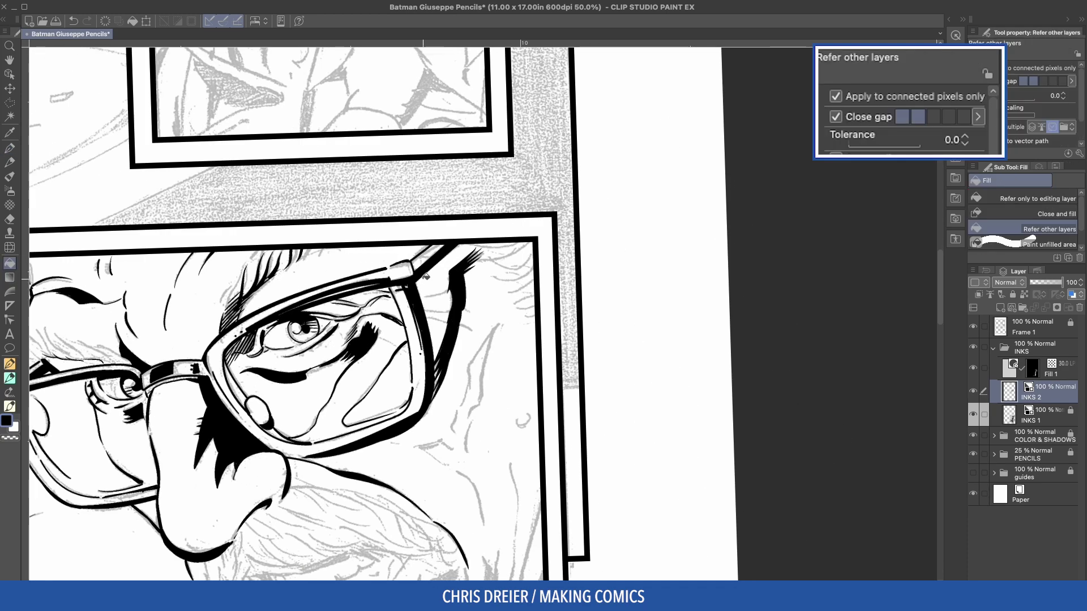
Ink the neck edge in the panel's lower outer corner with BRUSH 2 at size 17.
key("p")
left_click(1013, 210)
key("minus")
key("minus")
key("minus")
key("minus")
key("minus")
key("minus")
key("minus")
key("minus")
key("minus")
key("minus")
key("minus")
key("minus")
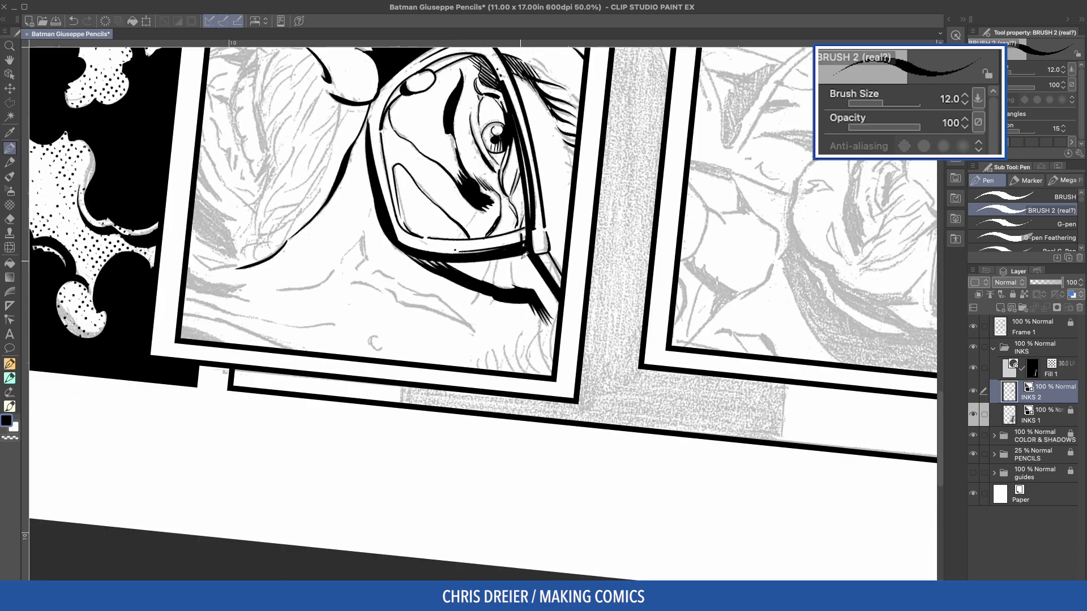
left_click_drag(494, 254, 485, 277)
left_click_drag(335, 321, 372, 215)
key("bracketright")
key("bracketright")
left_click_drag(570, 322, 552, 441)
left_click_drag(573, 396, 560, 440)
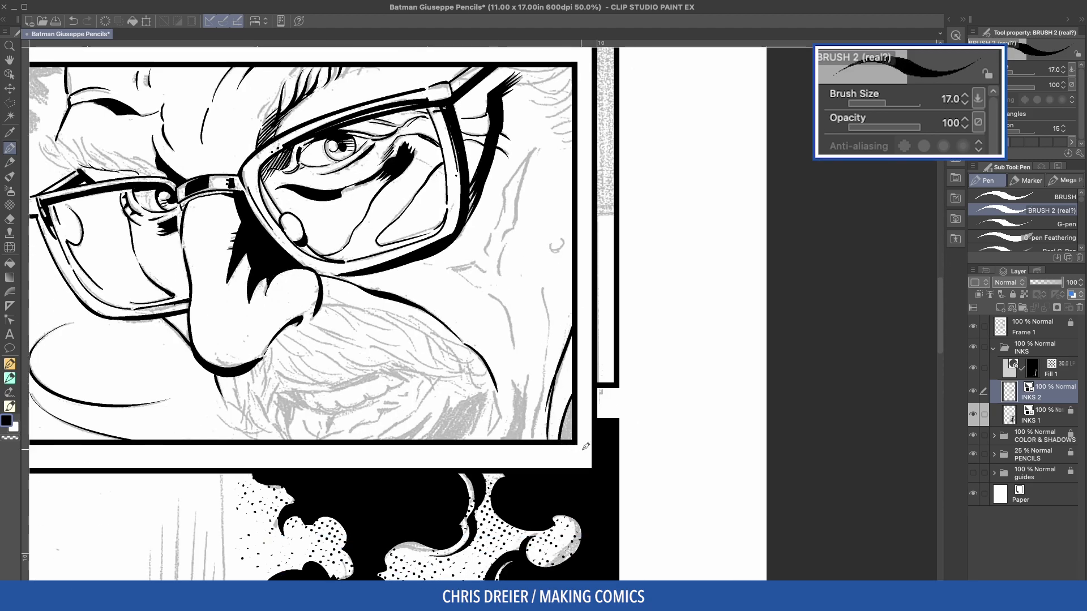
Ink the long vertical creases of the jaw and neck beside the cheek fold with BRUSH 2 at size 17.
mouse_move(542, 282)
left_mouse_down()
mouse_move(547, 368)
mouse_move(534, 436)
left_mouse_up()
left_click_drag(490, 289, 520, 397)
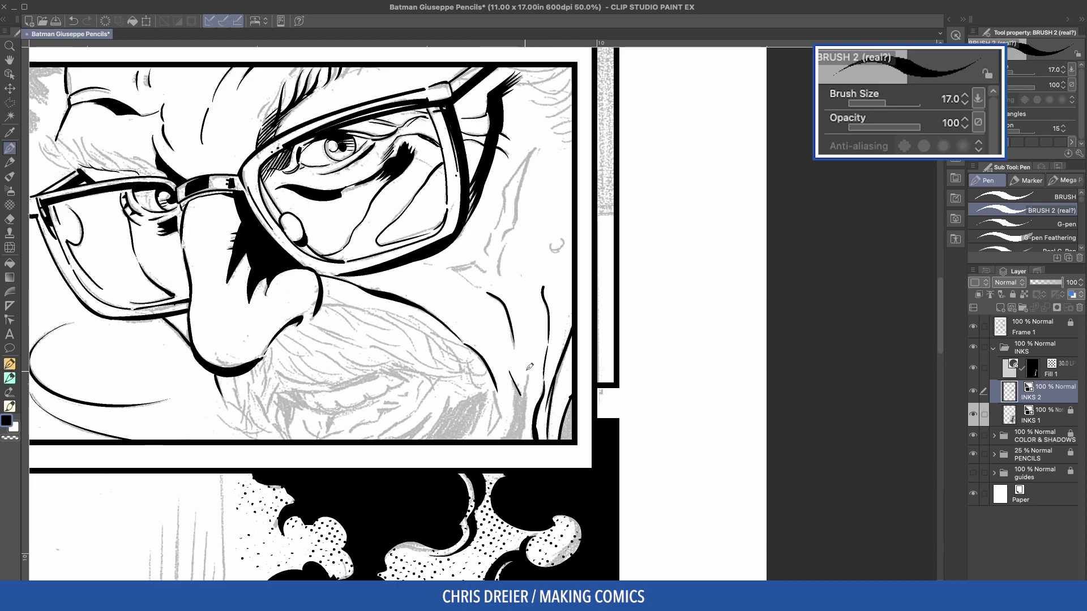
mouse_move(532, 355)
left_mouse_down()
mouse_move(522, 418)
mouse_move(511, 368)
mouse_move(516, 407)
mouse_move(499, 442)
mouse_move(523, 433)
mouse_move(529, 392)
mouse_move(521, 431)
left_mouse_up()
Ink the line of the upper lip and the short creases running into the mouth corner.
mouse_move(424, 253)
left_mouse_down()
mouse_move(282, 185)
mouse_move(140, 207)
mouse_move(247, 157)
mouse_move(331, 176)
mouse_move(301, 135)
mouse_move(385, 119)
mouse_move(415, 252)
left_mouse_up()
key("ctrl+z")
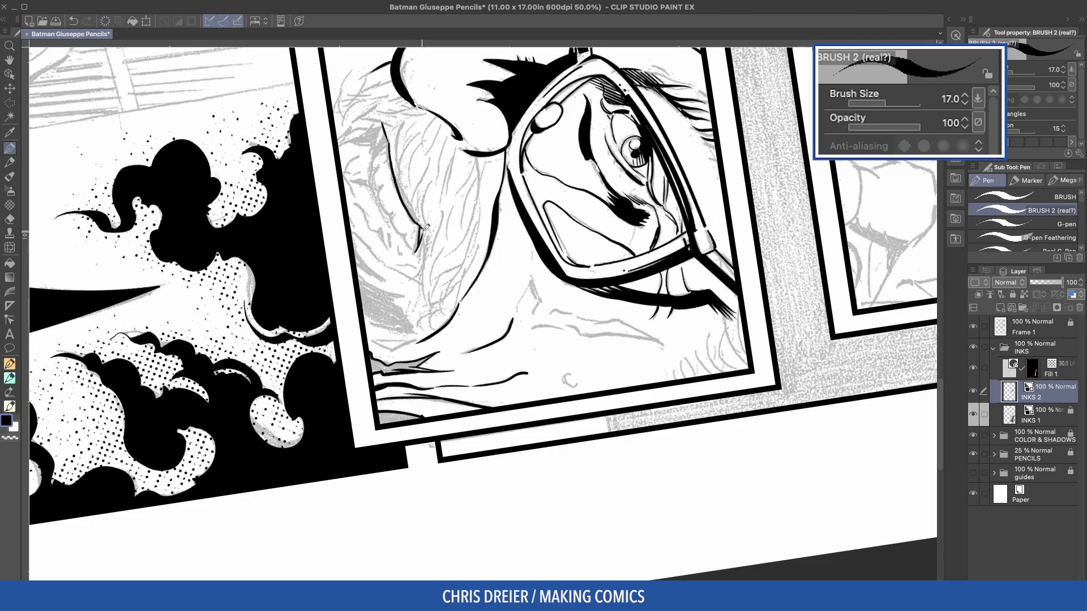
left_click_drag(435, 178, 432, 317)
key("-")
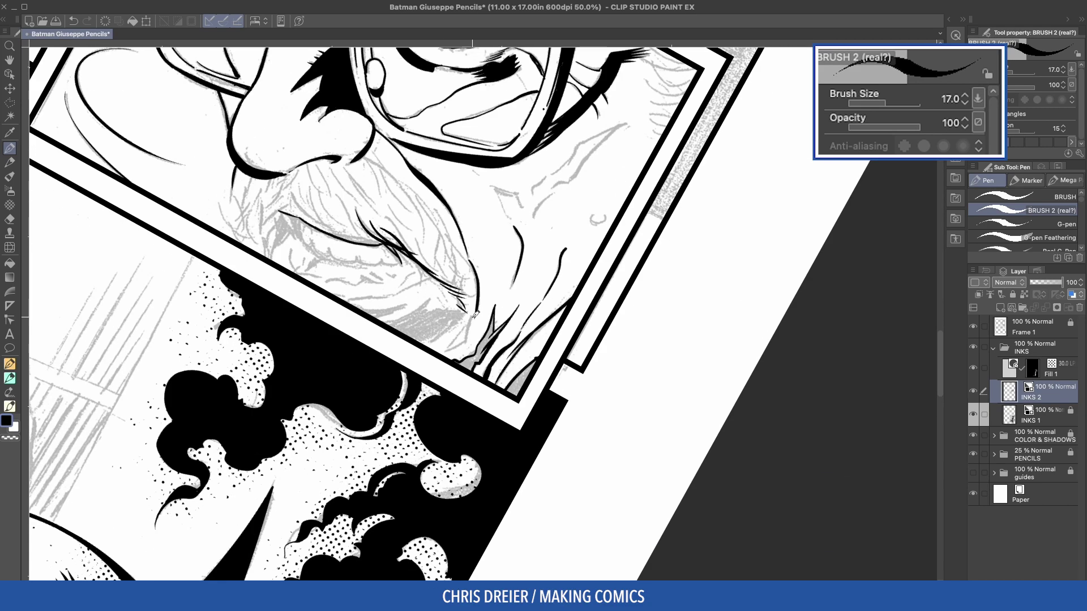
key("-")
left_click_drag(482, 264, 491, 301)
key("ctrl+@")
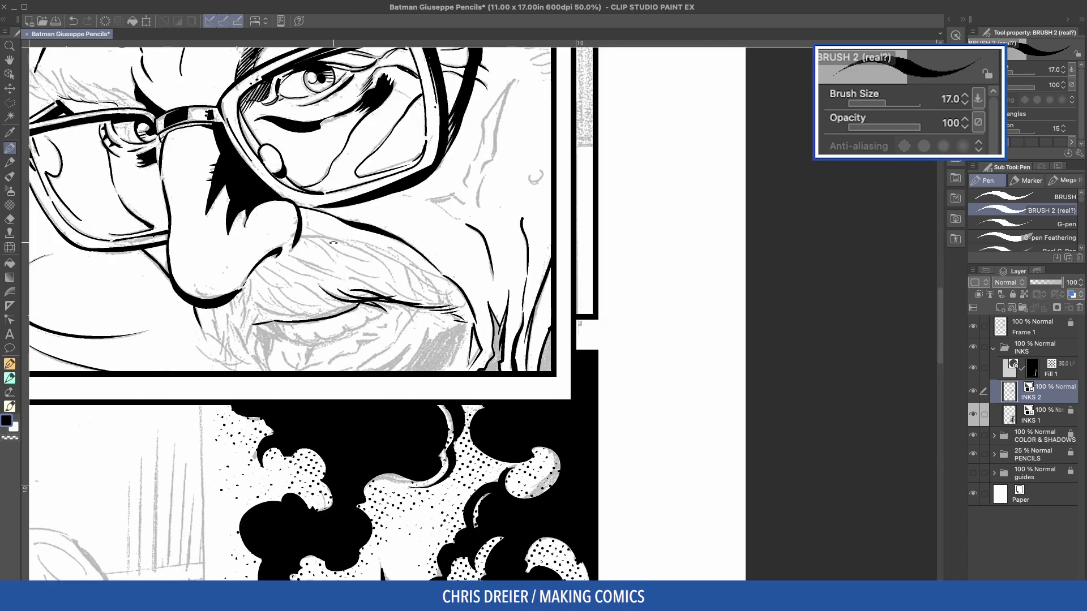
Fill the enclosed neck shadows in the panel's lower outer corner with black.
key("g")
left_click(499, 348)
left_click(547, 352)
Outline the shadow area beneath the lower lip and mouth corner with BRUSH 2 at size 17.
key("p")
key("ctrl+minus")
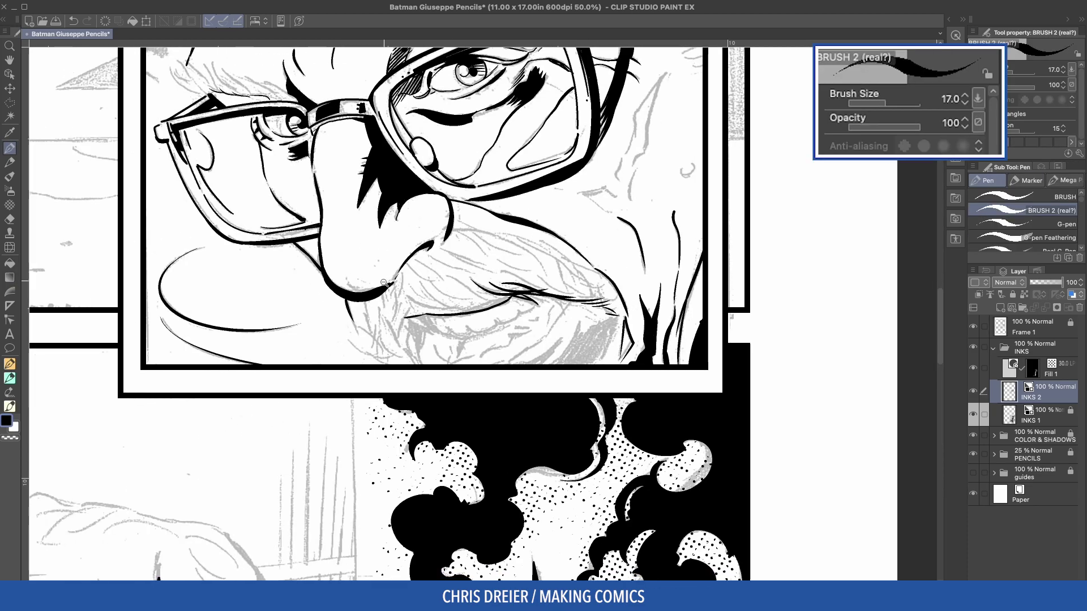
key("-")
key("-")
left_click_drag(503, 280, 477, 342)
left_click_drag(537, 278, 533, 320)
mouse_move(516, 291)
left_mouse_down()
mouse_move(507, 330)
mouse_move(526, 322)
left_mouse_up()
key("ctrl+z")
left_click_drag(508, 303, 487, 343)
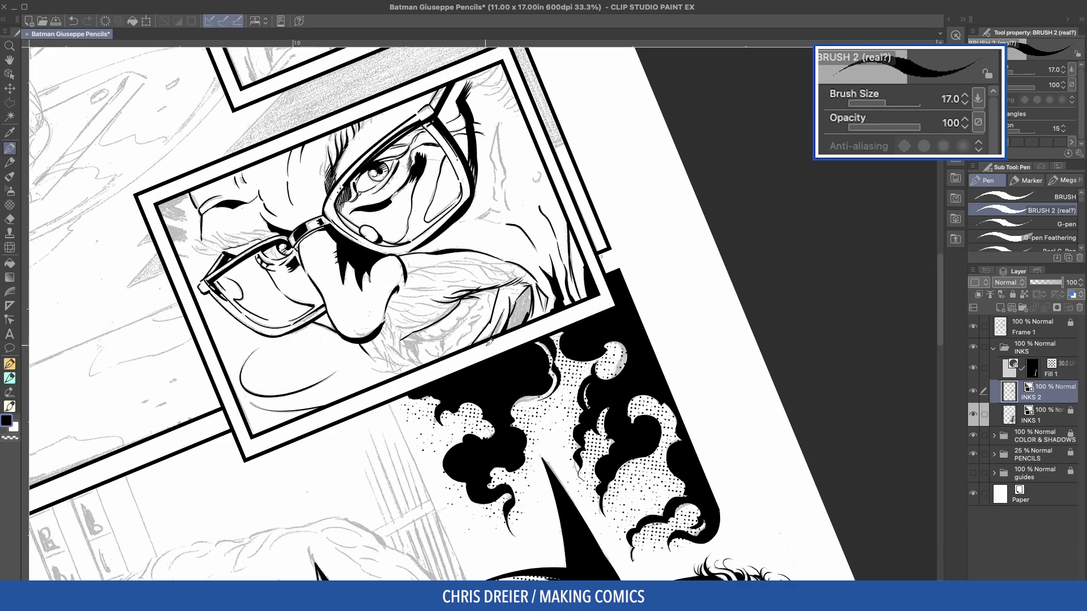
left_click_drag(508, 308, 492, 339)
Feather the edge of the mouth-corner shadow with G-pen Feathering at size 17.
key("period")
key("period")
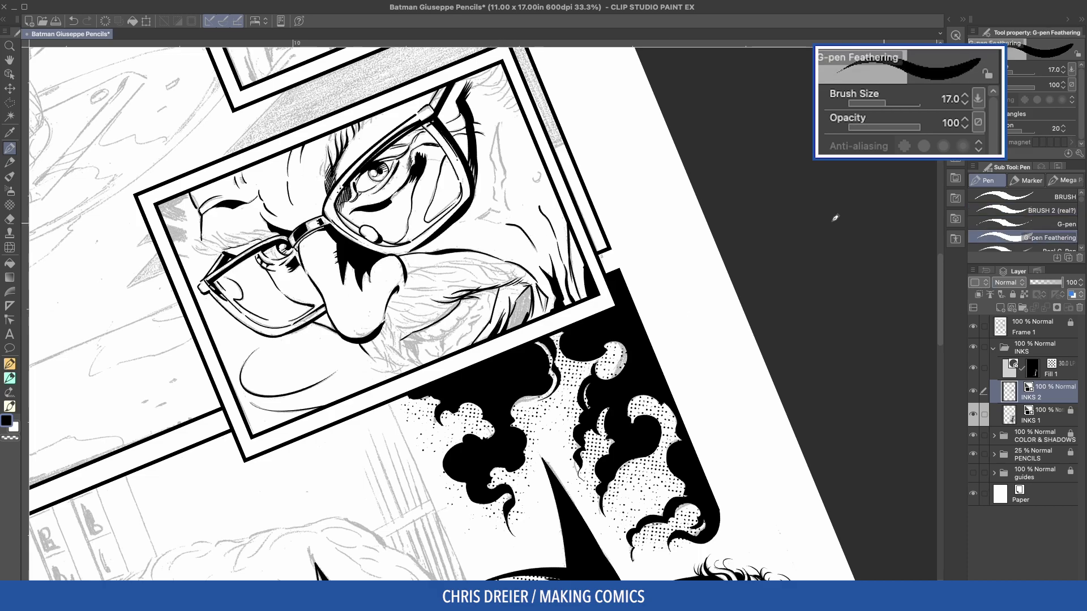
key("asciicircum")
key("ctrl+z")
mouse_move(523, 305)
left_mouse_down()
mouse_move(508, 327)
mouse_move(512, 362)
left_mouse_up()
key("ctrl+z")
Finish the mouth-corner shadow edge with BRUSH 2 at size 12 and fill the shadow with black.
key("comma")
key("comma")
key("asciicircum")
key("asciicircum")
key("asciicircum")
key("asciicircum")
key("asciicircum")
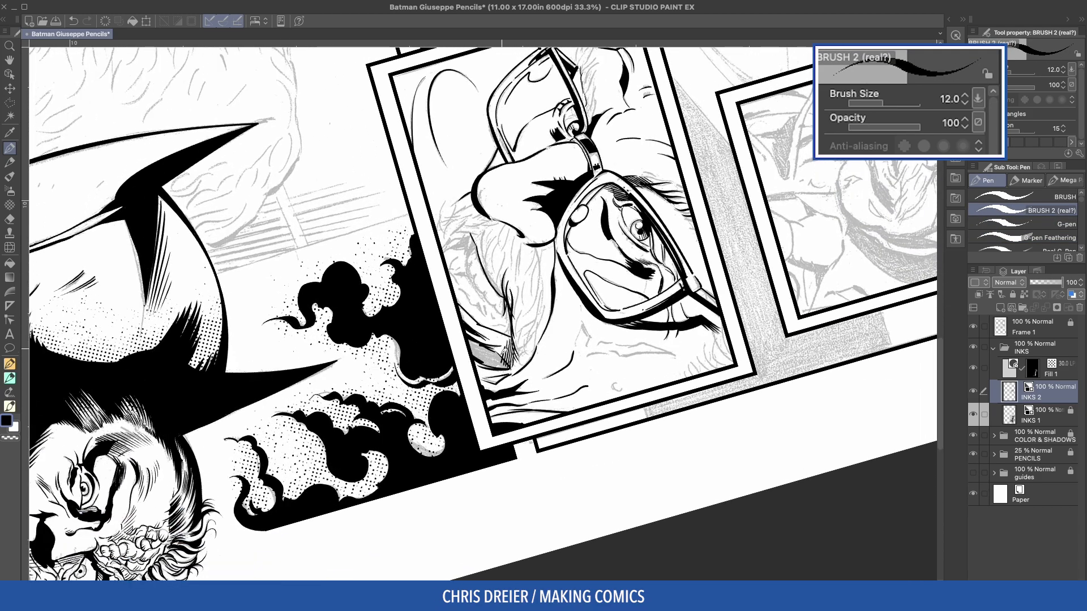
key("ctrl+at")
key("g")
key("g")
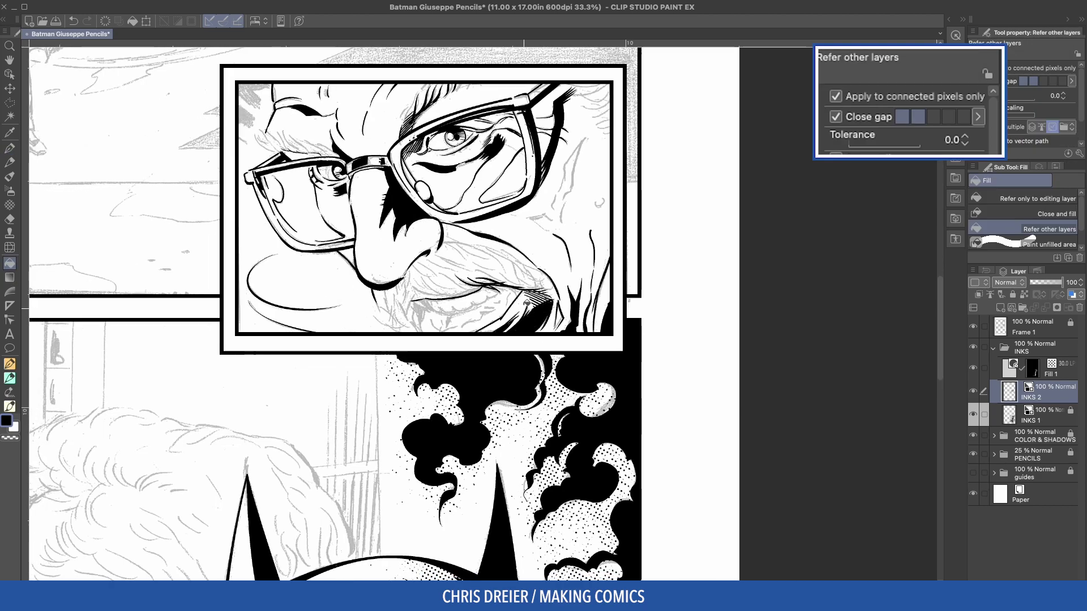
Ink the row of upper teeth and the lip edge around the open mouth with BRUSH 2 at size 12.
key("p")
key("asciicircum")
key("asciicircum")
key("asciicircum")
key("asciicircum")
key("asciicircum")
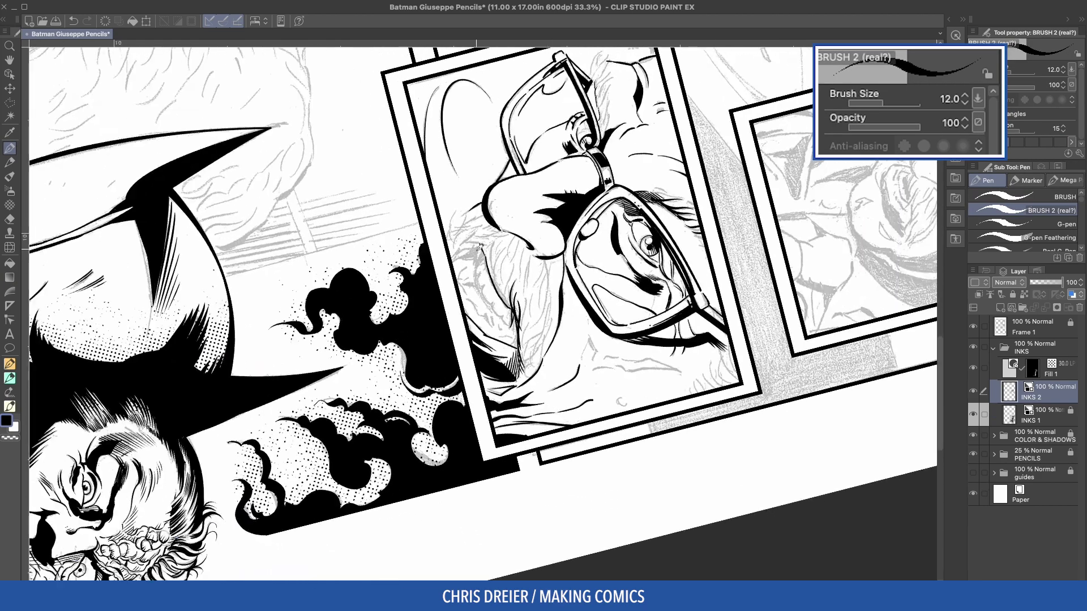
key("ctrl+z")
key("ctrl+y")
left_click_drag(486, 256, 478, 269)
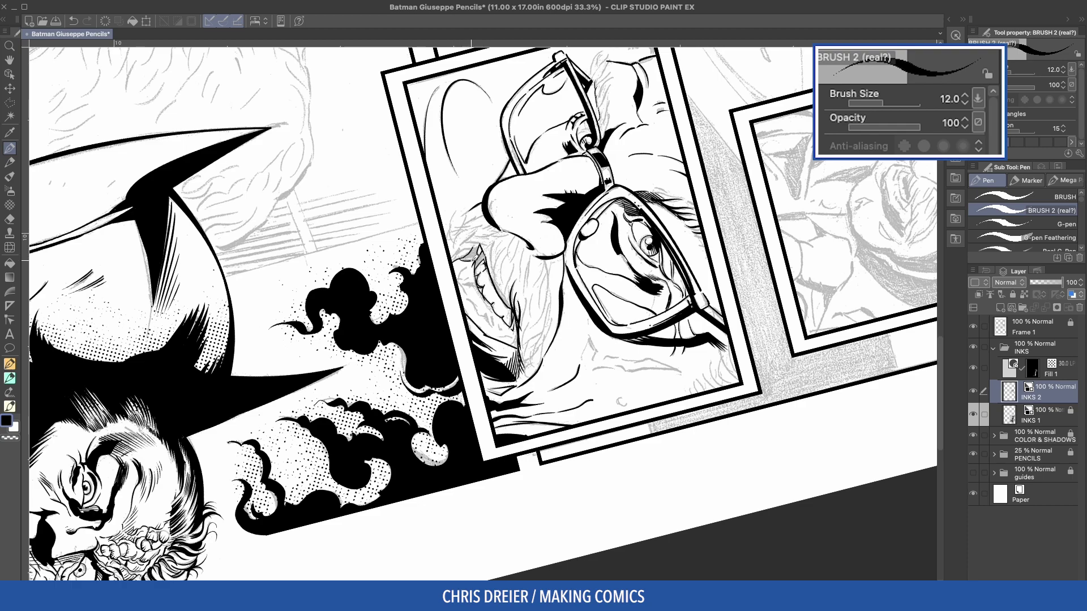
Ink the creases of the lower lip and the dark far corner of the mouth.
left_click_drag(496, 312, 504, 323)
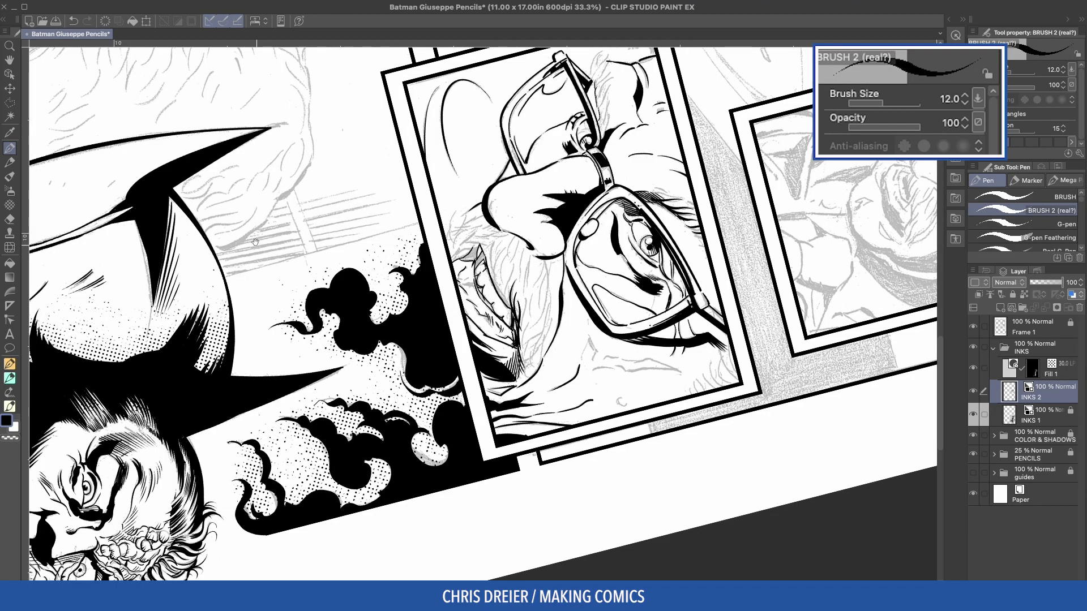
key("ctrl+@")
key("^")
key("^")
key("^")
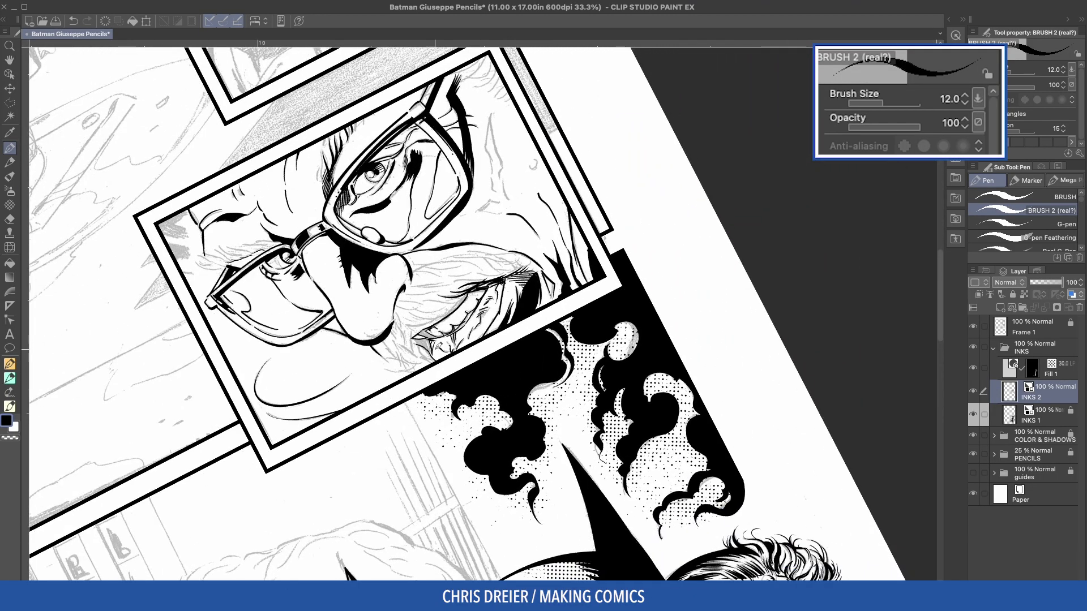
key("^")
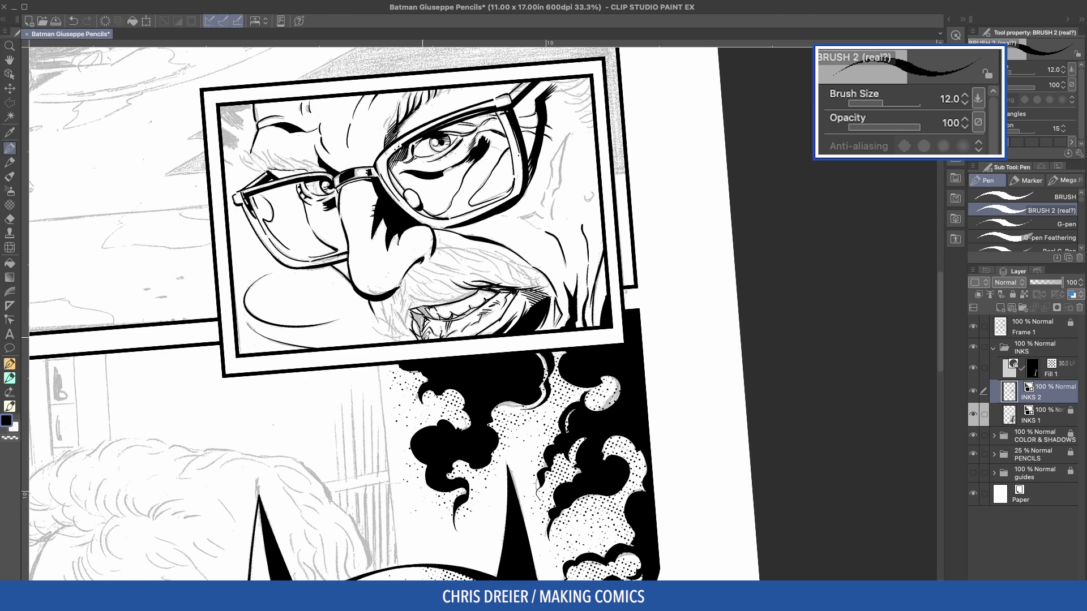
Ink the bushy eyebrow hairs above the far lens with BRUSH 2 at size 12.
key("ctrl+minus")
key("minus")
key("minus")
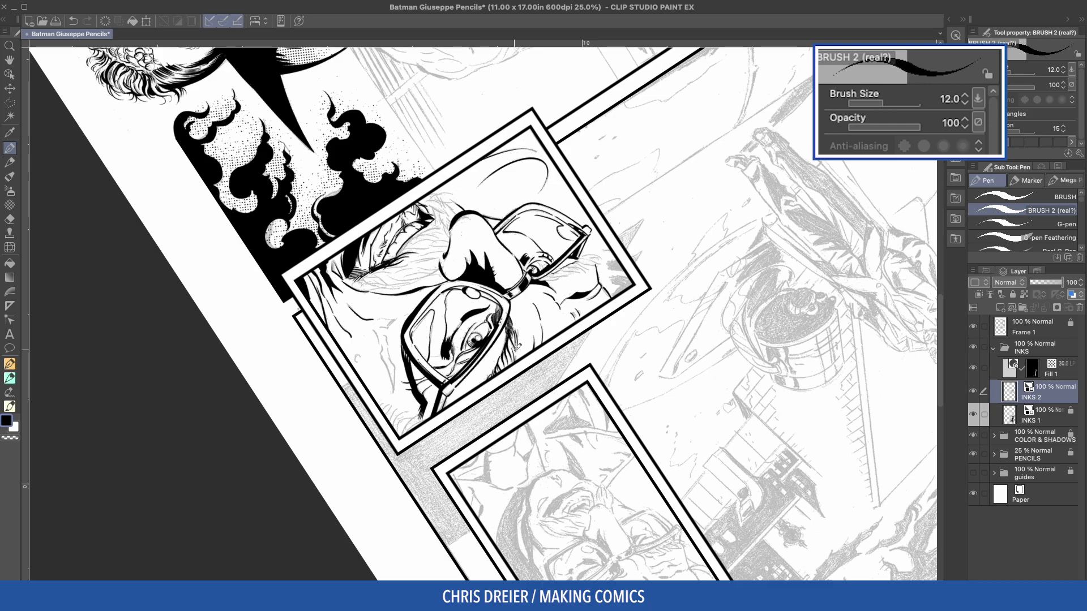
key("asciicircum")
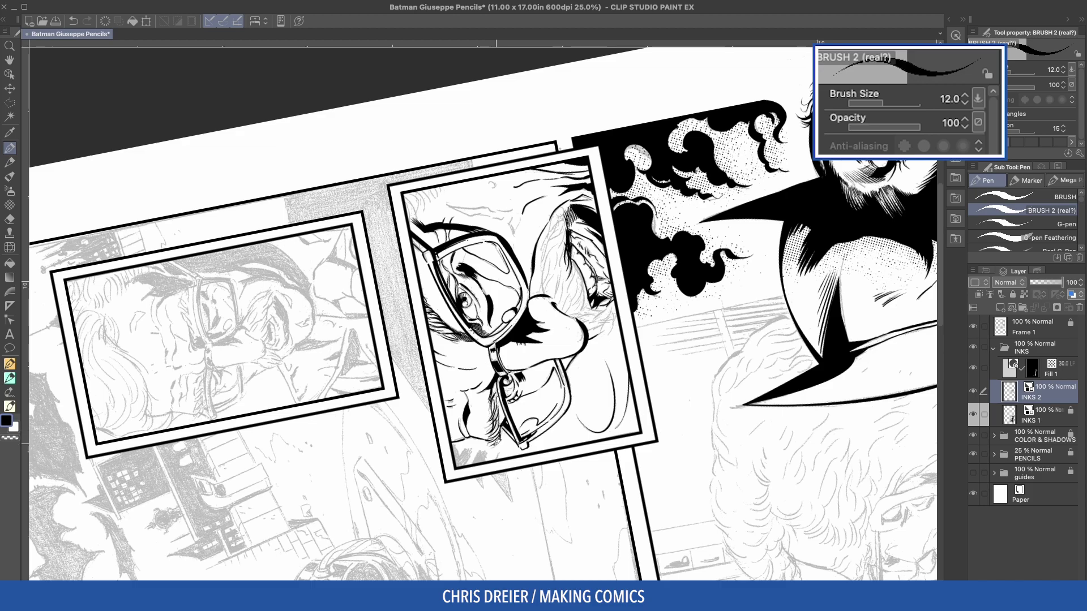
key("minus")
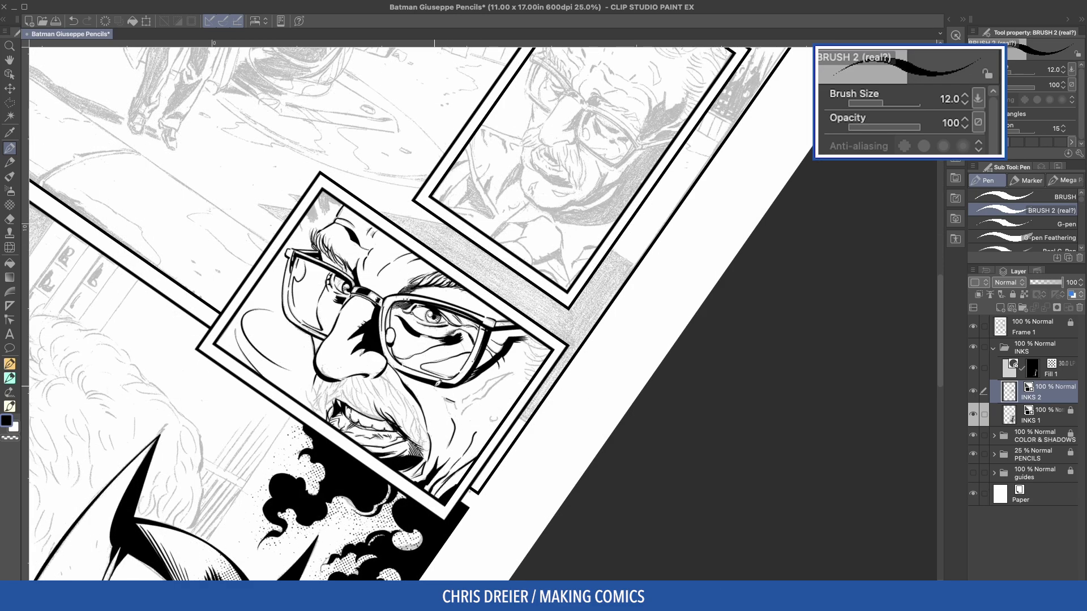
key("asciicircum")
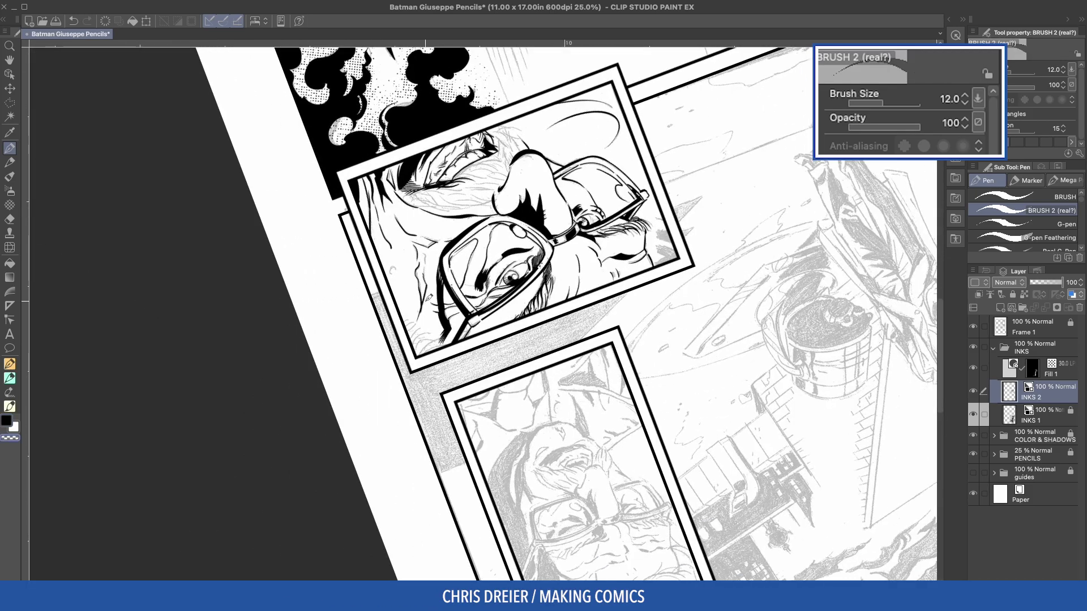
key("ctrl+at")
left_click_drag(343, 246, 322, 214)
Ink the temple hair beside the glasses and the cheek creases, raising BRUSH 2 to size 17.
key("asciicircum")
key("asciicircum")
key("asciicircum")
key("asciicircum")
key("bracketright")
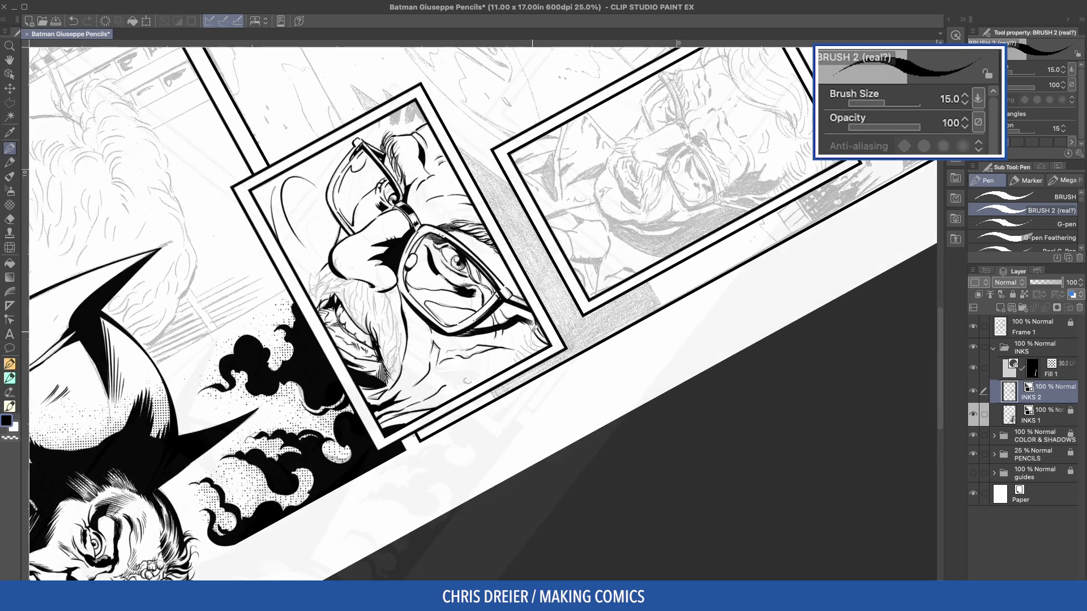
key("bracketright")
scroll(467, 380, "up", 2)
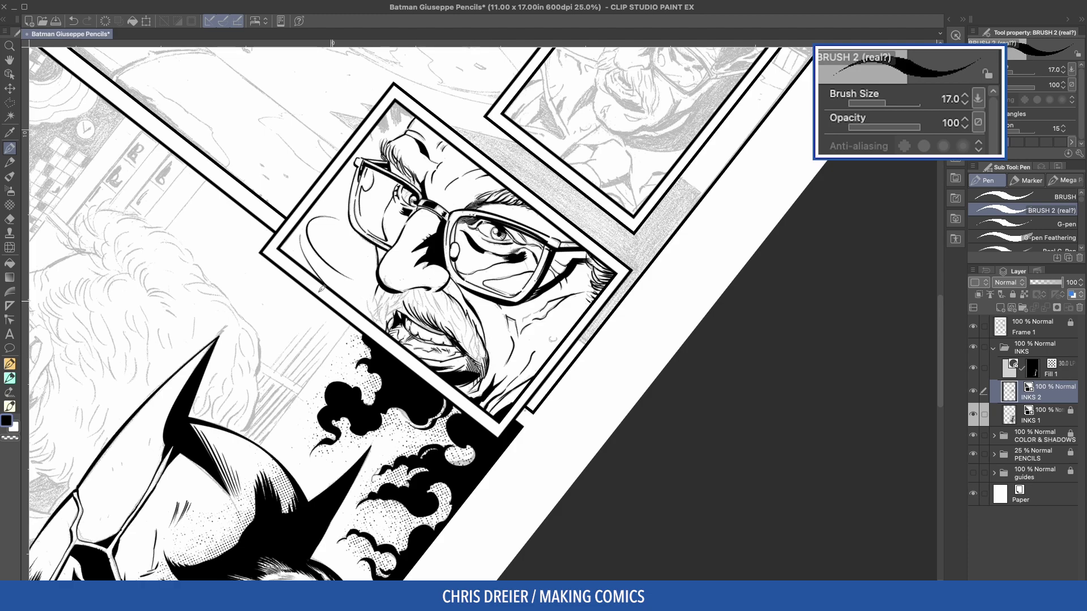
key("ctrl+at")
key("asciicircum")
key("asciicircum")
key("asciicircum")
key("asciicircum")
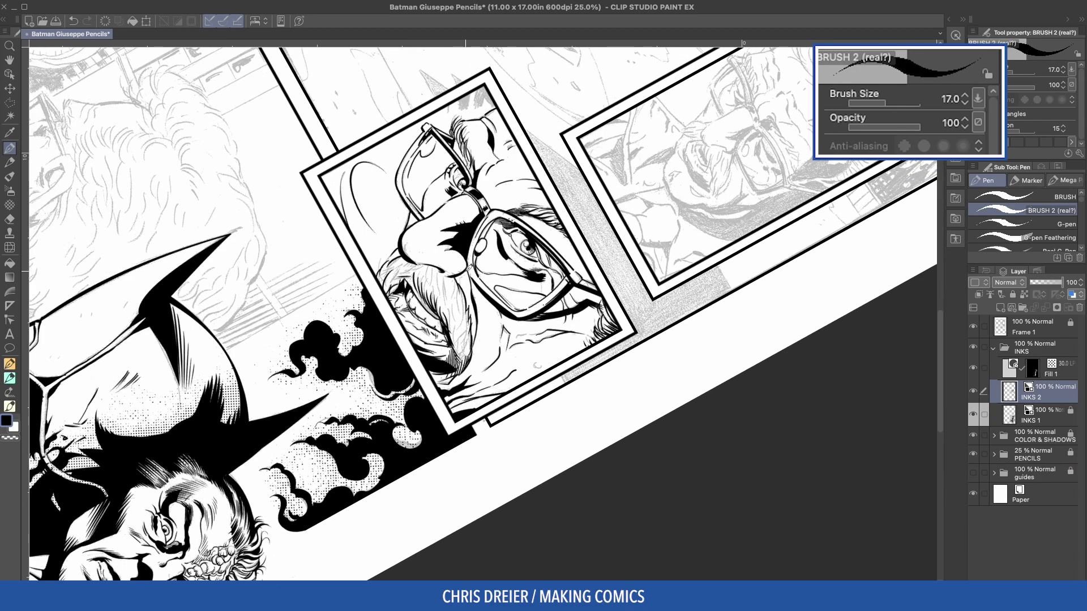
Ink the mustache hairs sweeping from under the nose toward the upper lip with BRUSH 2 at size 15.
key("bracketleft")
mouse_move(419, 261)
left_mouse_down()
mouse_move(447, 311)
mouse_move(469, 314)
mouse_move(467, 347)
left_mouse_up()
left_click_drag(451, 307, 468, 357)
left_click_drag(459, 321, 471, 372)
left_click_drag(440, 303, 450, 325)
mouse_move(445, 280)
left_mouse_down()
mouse_move(458, 338)
mouse_move(480, 335)
mouse_move(481, 355)
left_mouse_up()
Erase excess ink around the mouth corner and mustache end with the Rough eraser, enlarging it to size 60.
key("ctrl+at")
key("e")
left_click_drag(477, 350, 521, 363)
left_click_drag(478, 329, 516, 349)
left_click_drag(461, 338, 515, 355)
key("bracketright")
key("bracketright")
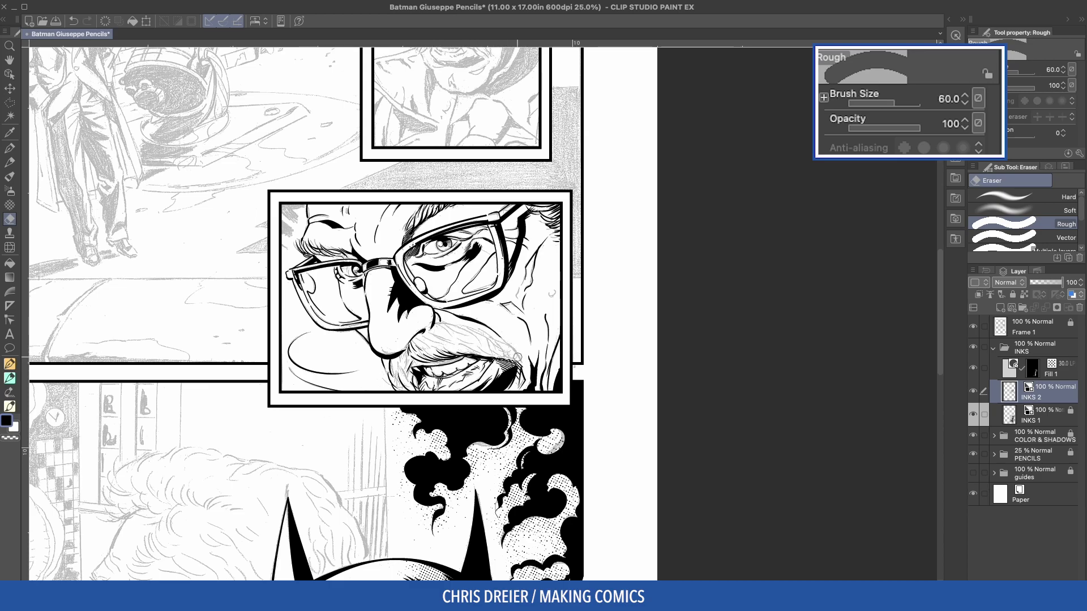
Ink the mustache's outer edge from beneath the nostril down along the cheek fold with BRUSH 2 at size 15.
scroll(491, 351, "up", 5)
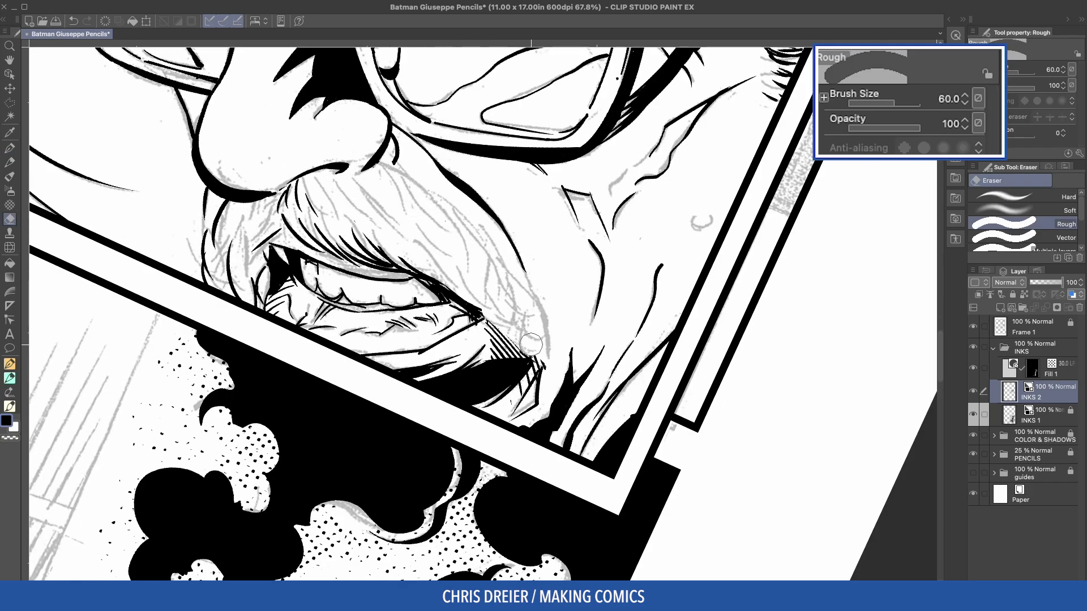
key("p")
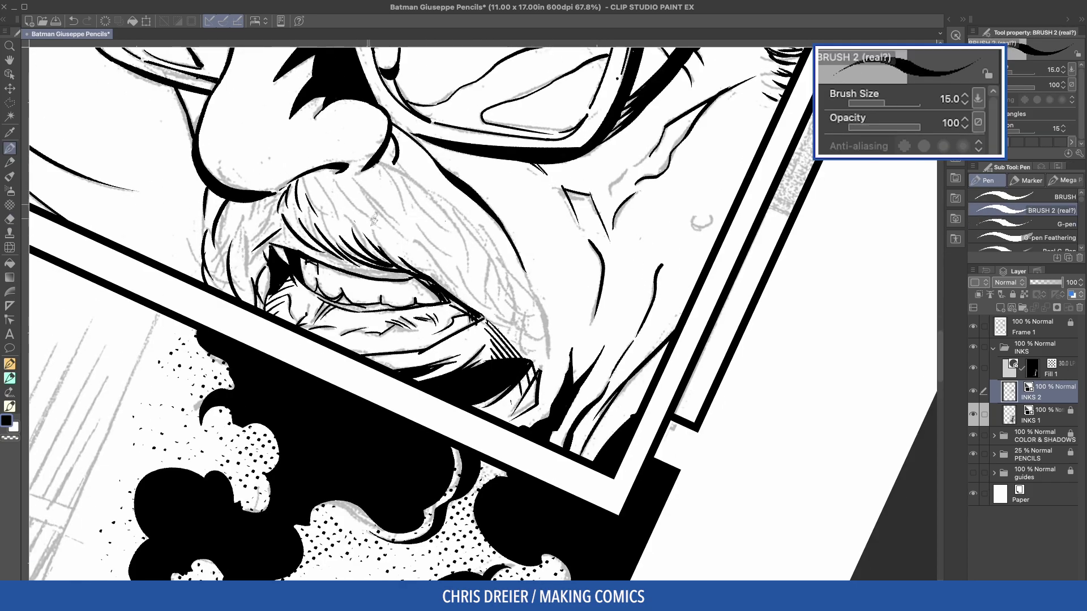
left_click_drag(364, 179, 361, 168)
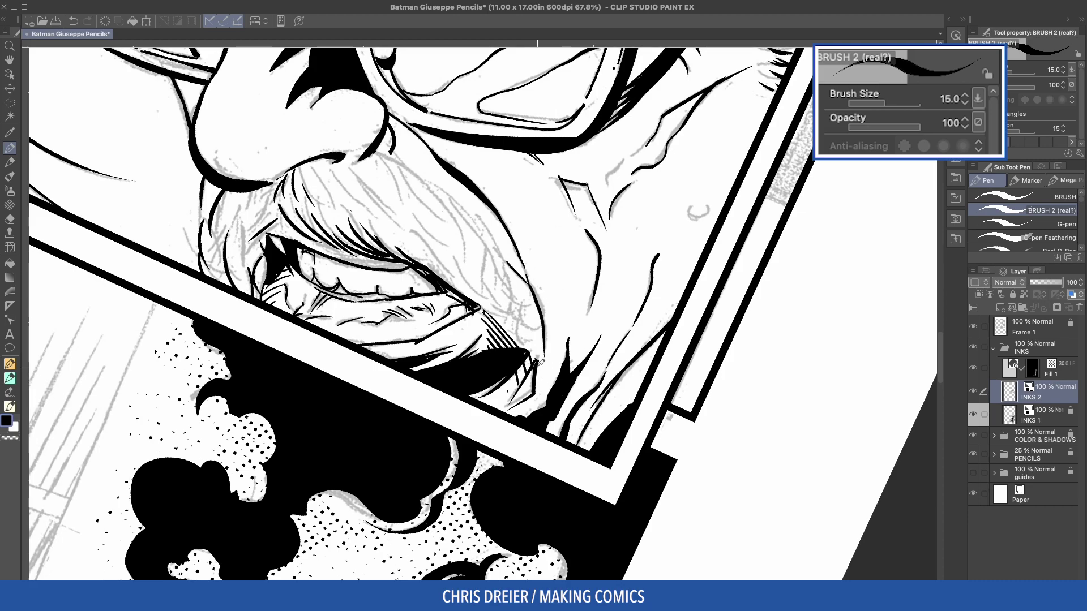
left_click_drag(536, 372, 453, 129)
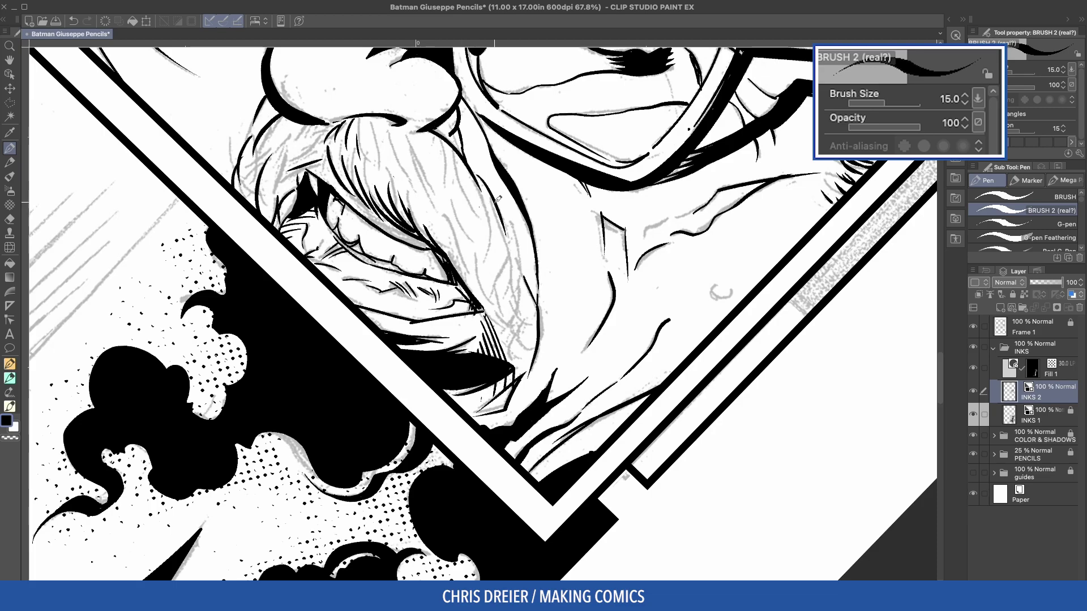
mouse_move(516, 248)
left_mouse_down()
mouse_move(525, 360)
mouse_move(516, 344)
mouse_move(535, 379)
left_mouse_up()
Ink the mustache hairs on the far side of the mouth, below the nose tip.
key("minus")
key("minus")
key("minus")
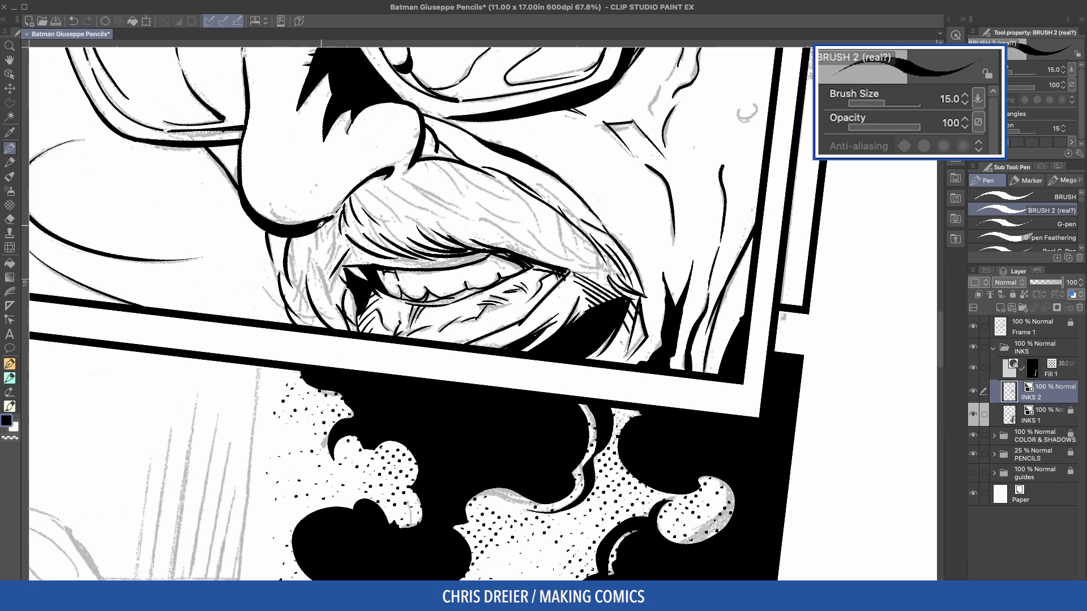
mouse_move(337, 211)
left_mouse_down()
mouse_move(314, 309)
mouse_move(300, 279)
mouse_move(300, 326)
left_mouse_up()
left_click_drag(331, 265, 322, 295)
left_click_drag(356, 234, 335, 266)
mouse_move(342, 244)
left_mouse_down()
mouse_move(335, 268)
mouse_move(269, 224)
mouse_move(394, 205)
left_mouse_up()
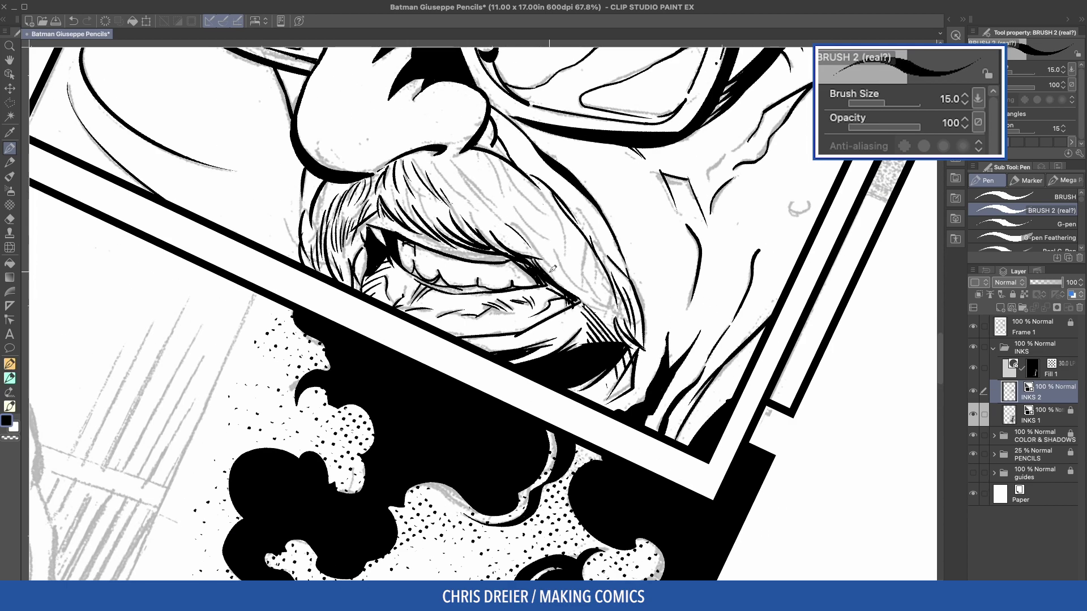
Fill the broad near side of the mustache with hair strokes down to its tip at the mouth corner.
mouse_move(525, 226)
left_mouse_down()
mouse_move(552, 221)
mouse_move(549, 277)
left_mouse_up()
left_click_drag(398, 240, 396, 222)
mouse_move(467, 88)
left_mouse_down()
mouse_move(480, 117)
mouse_move(526, 164)
left_mouse_up()
left_click_drag(509, 106, 543, 176)
mouse_move(555, 156)
left_mouse_down()
mouse_move(574, 218)
mouse_move(560, 221)
mouse_move(541, 192)
left_mouse_up()
mouse_move(565, 198)
left_mouse_down()
mouse_move(589, 261)
mouse_move(581, 289)
mouse_move(594, 300)
left_mouse_up()
left_click_drag(591, 184, 598, 245)
left_click_drag(482, 140, 490, 173)
mouse_move(496, 161)
left_mouse_down()
mouse_move(509, 187)
mouse_move(553, 203)
mouse_move(552, 254)
mouse_move(581, 286)
left_mouse_up()
key("asciicircum")
key("asciicircum")
mouse_move(573, 325)
left_mouse_down()
mouse_move(578, 360)
mouse_move(587, 353)
left_mouse_up()
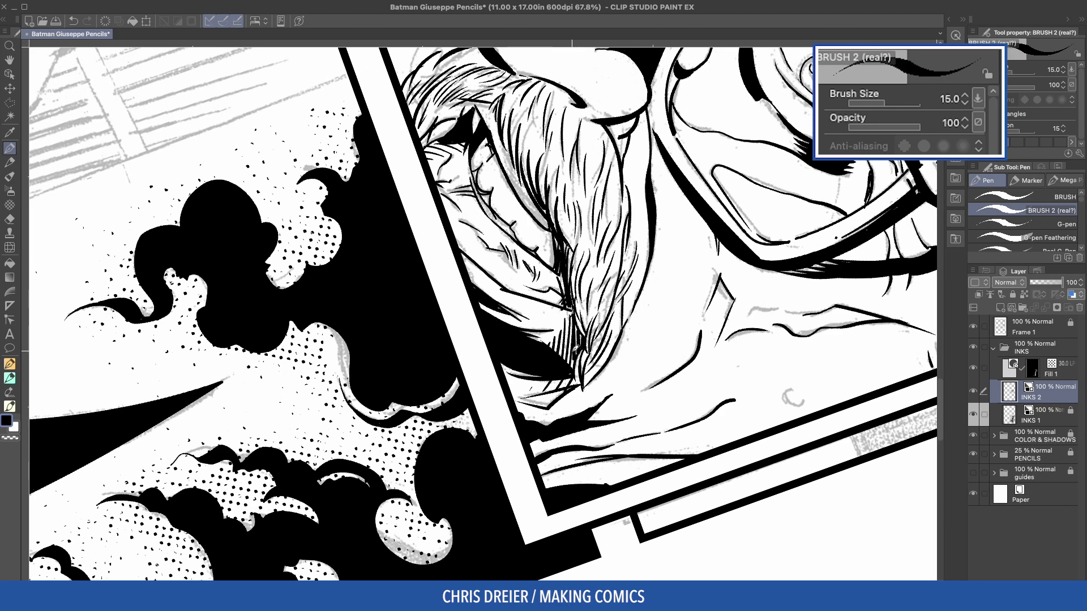
Feather the shadow in the panel's upper corner beside the far eyebrow with G-pen Feathering at size 25.
scroll(481, 311, "down", 4)
key("p")
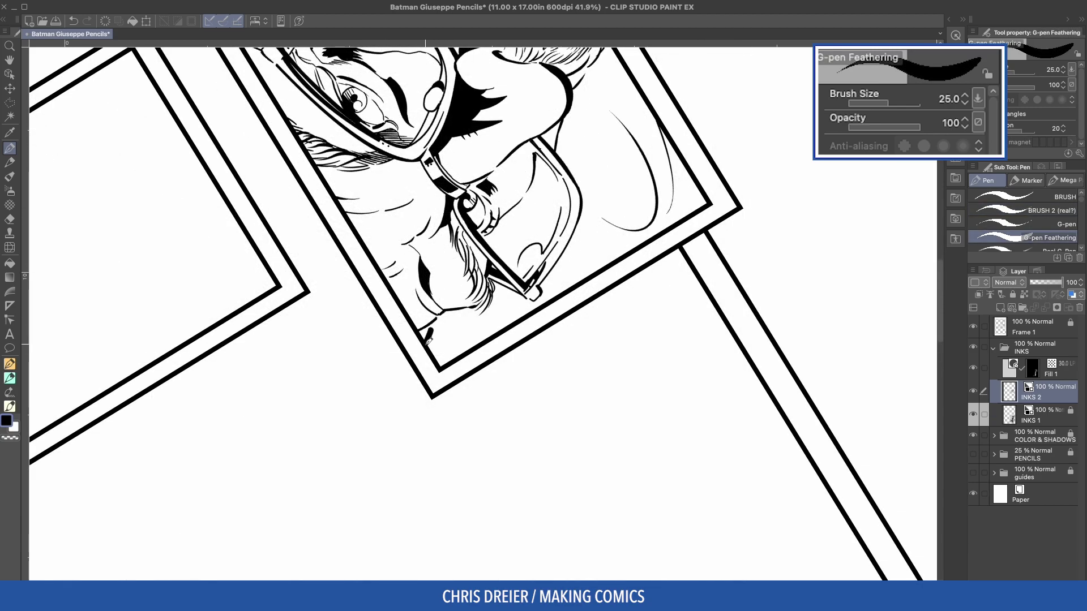
mouse_move(444, 363)
left_mouse_down()
mouse_move(465, 325)
mouse_move(483, 323)
left_mouse_up()
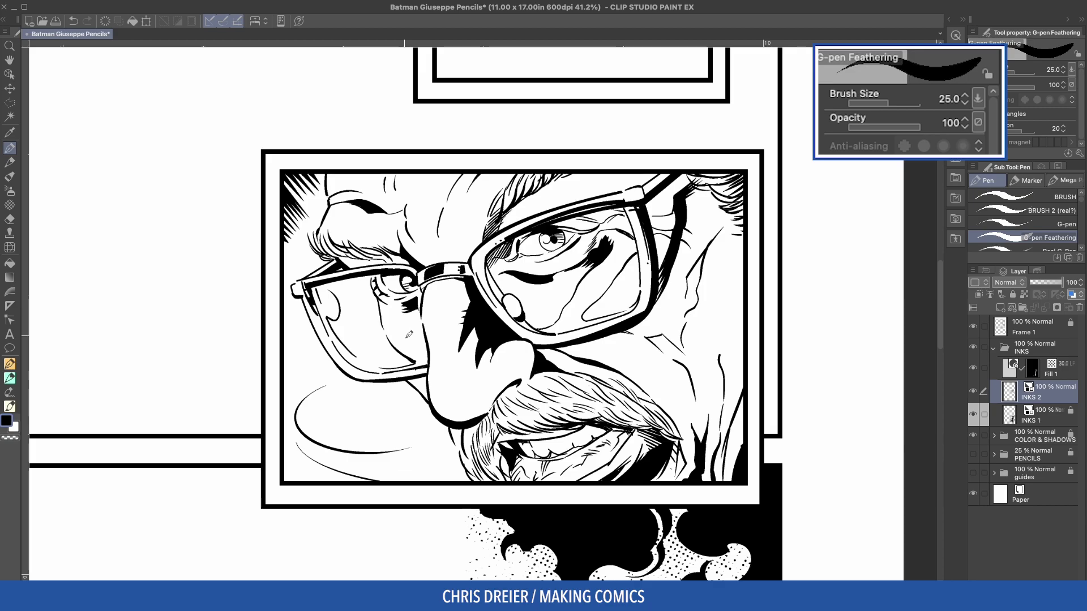
key("e")
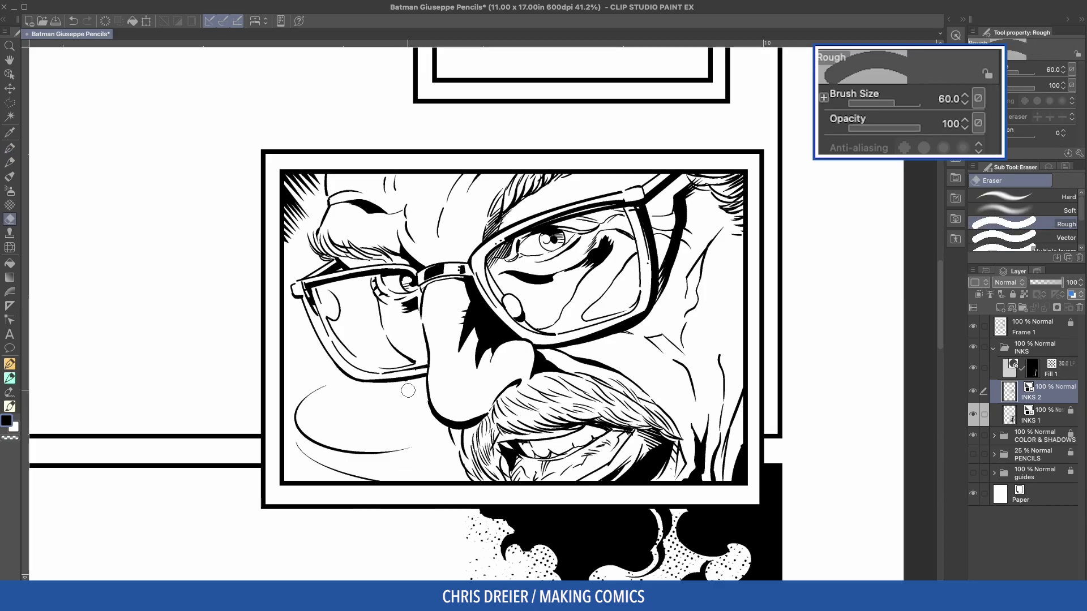
key("p")
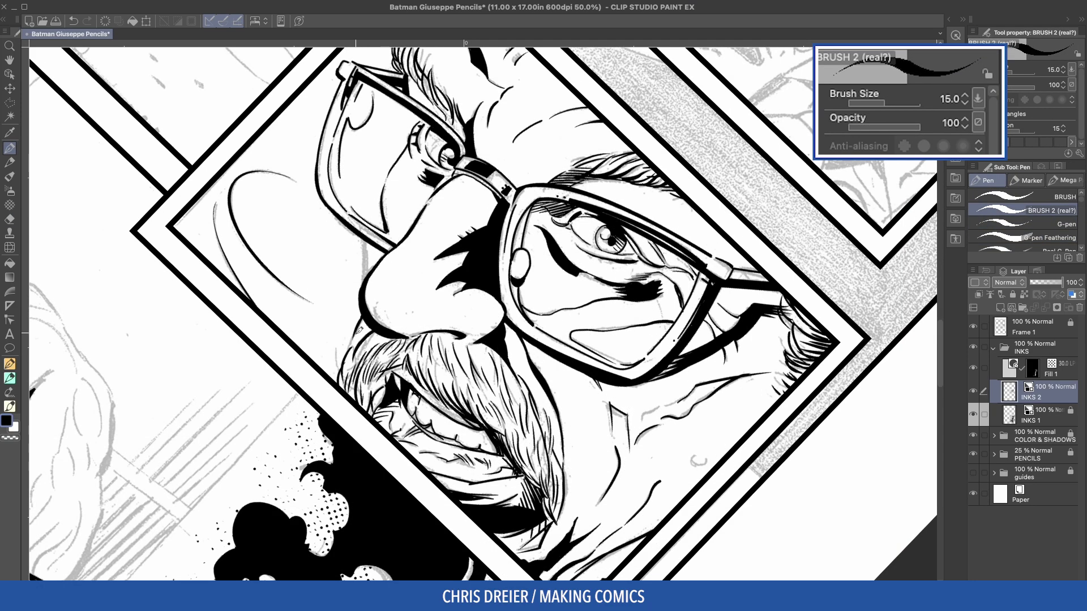
Fill the shadowed half of the face, from the brow down across the cheek and mustache, with halftone dots on the Fill 1 layer.
left_click_drag(373, 270, 372, 244)
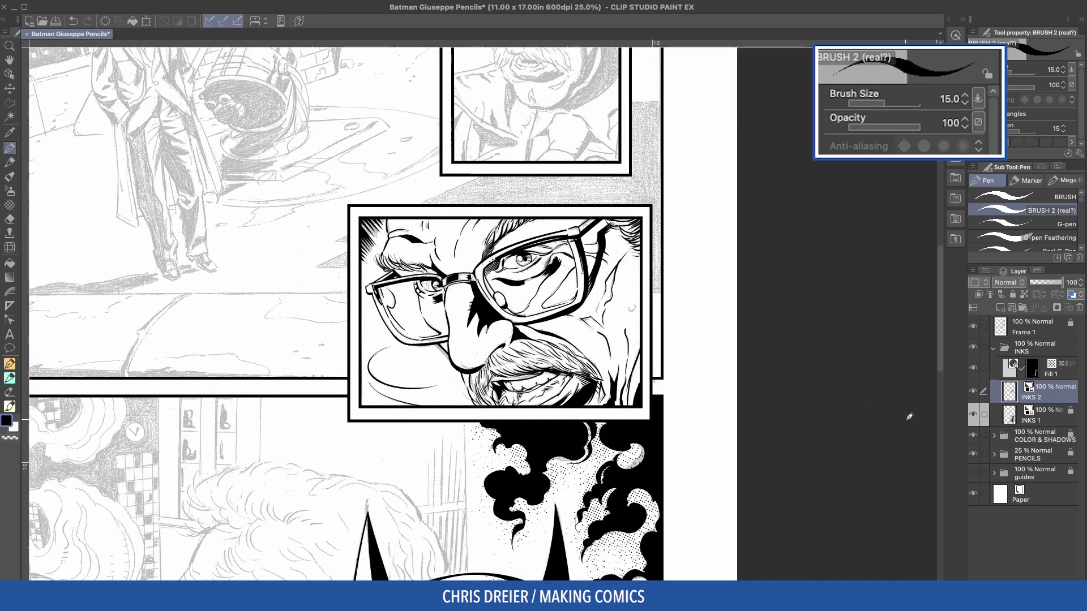
left_click(1034, 377)
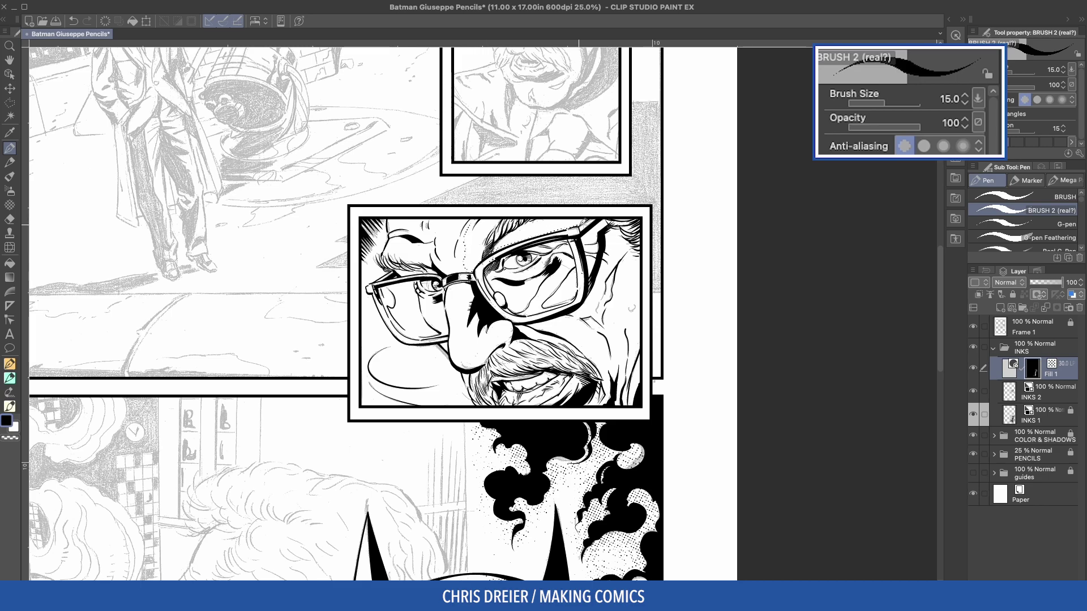
key("g")
left_click(526, 228)
key("p")
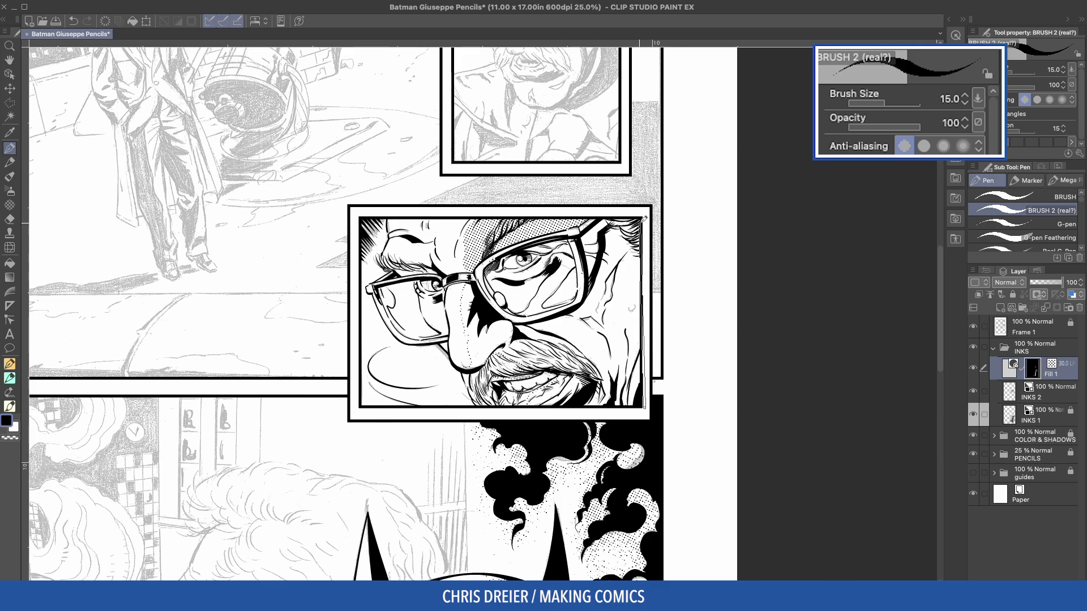
key("g")
left_click(589, 229)
key("p")
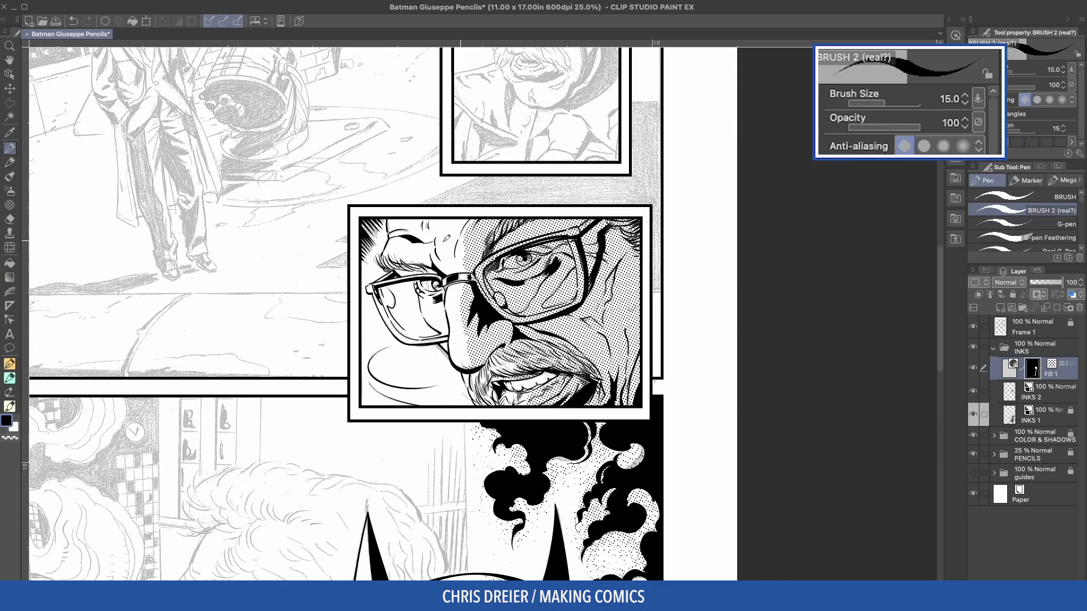
Erase the halftone from the near lens's frame, the lens reflection and the teeth with the transparent Felt pen REAL at size 50.
scroll(500, 232, "up", 5)
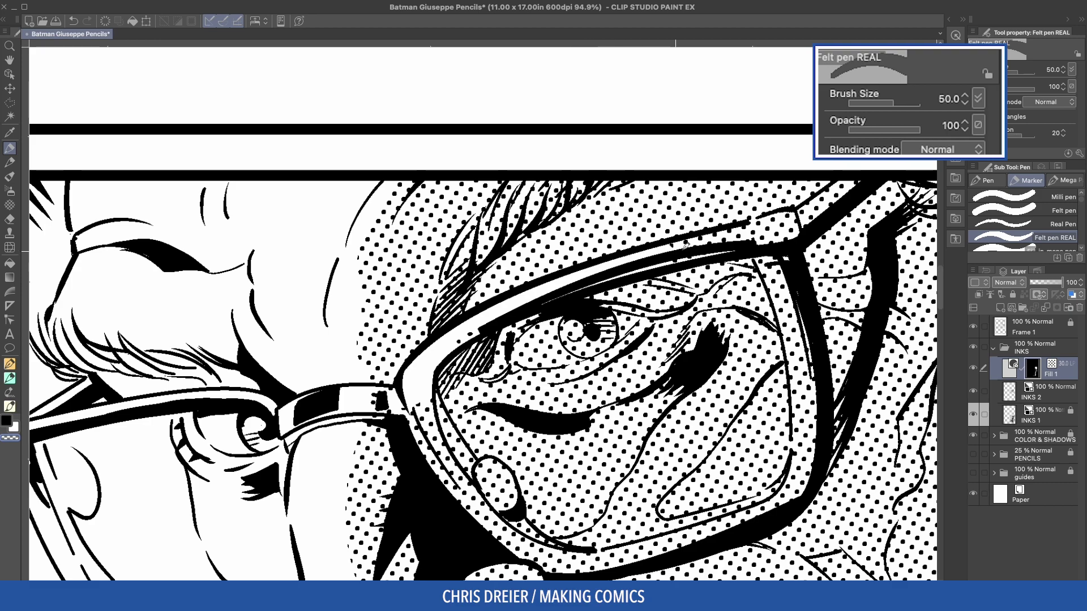
left_click_drag(771, 266, 700, 216)
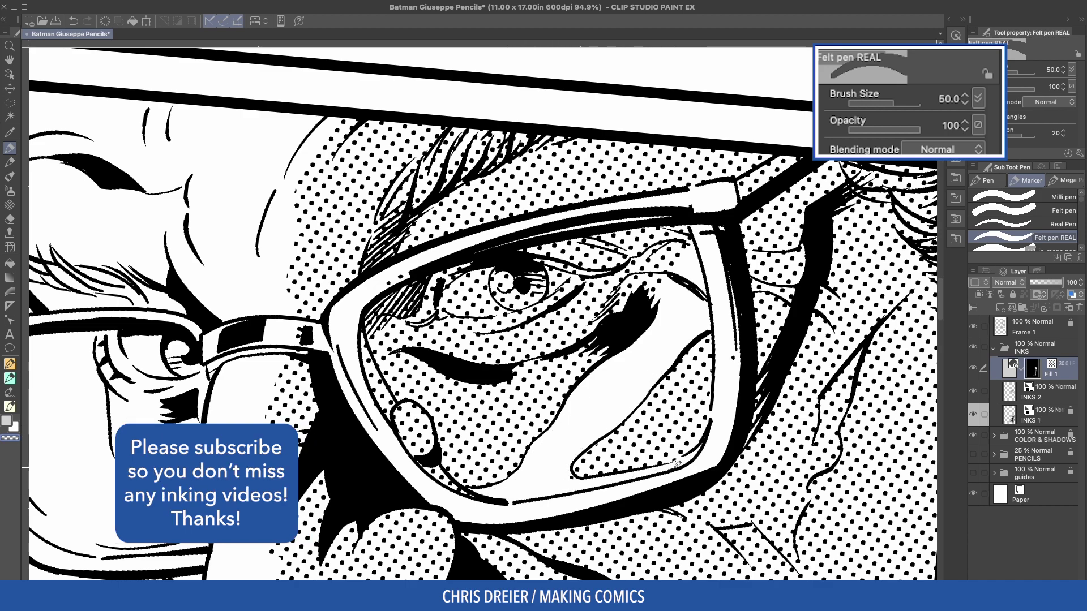
key("ctrl+minus")
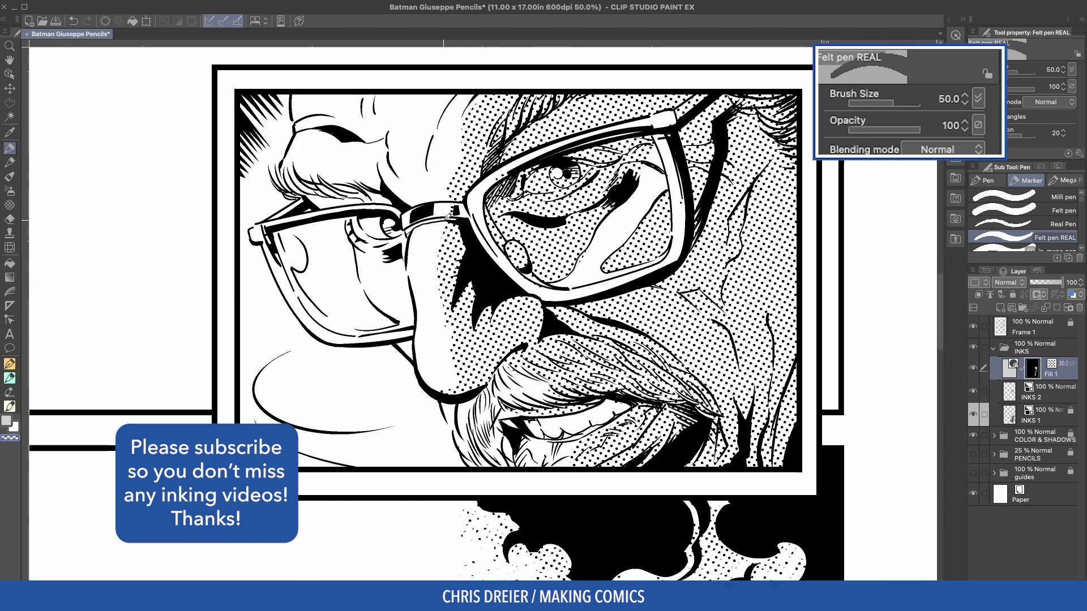
left_click_drag(403, 352, 379, 299)
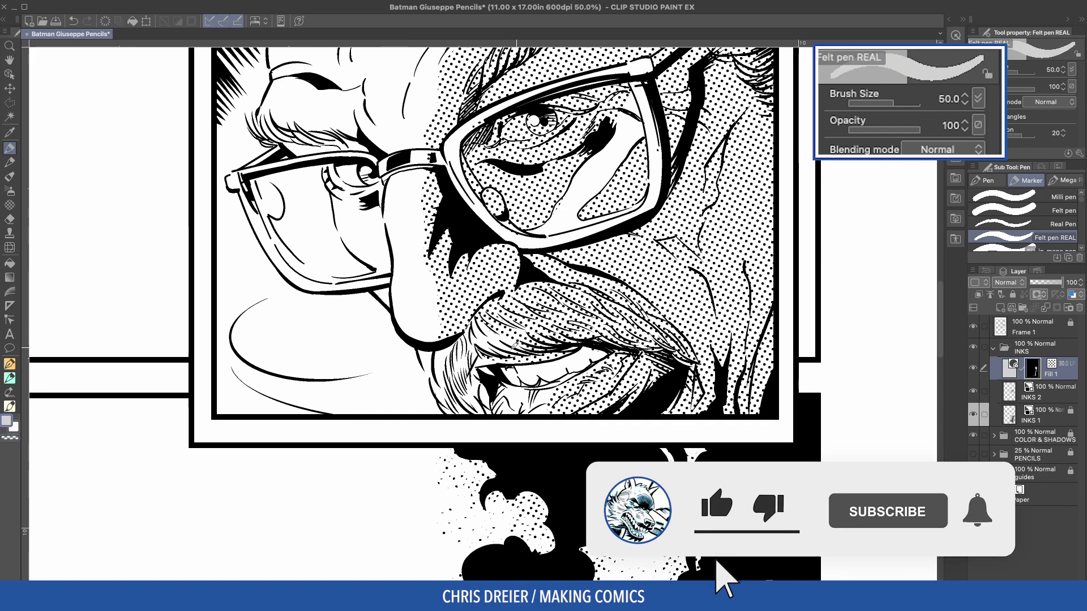